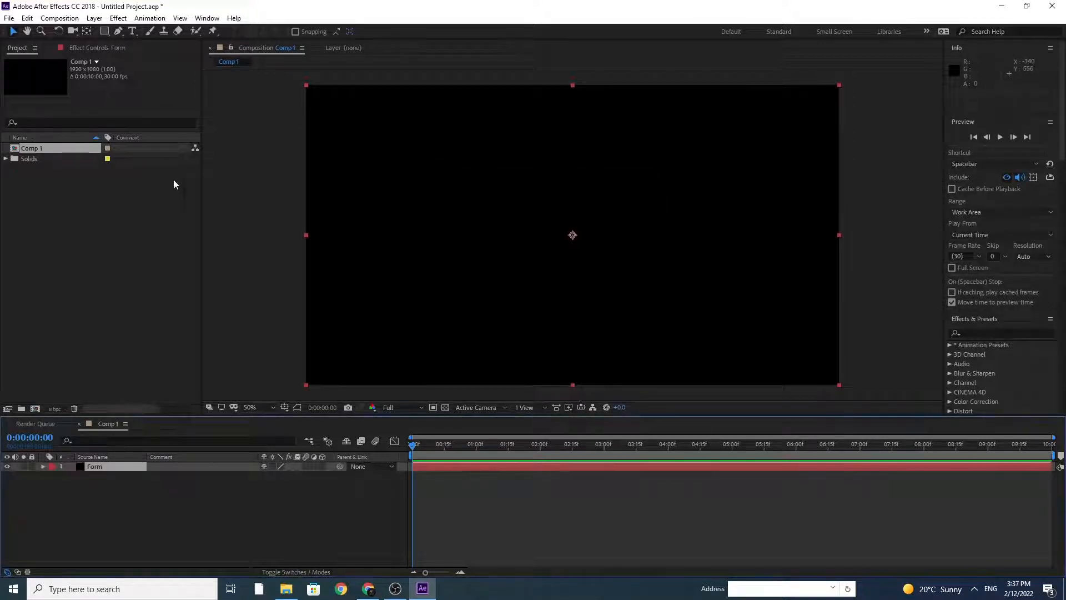
Step: Apply the RG Trapcode Form effect to the Form layer in Comp 1
{"action": "left_click", "coordinate": [119, 18]}
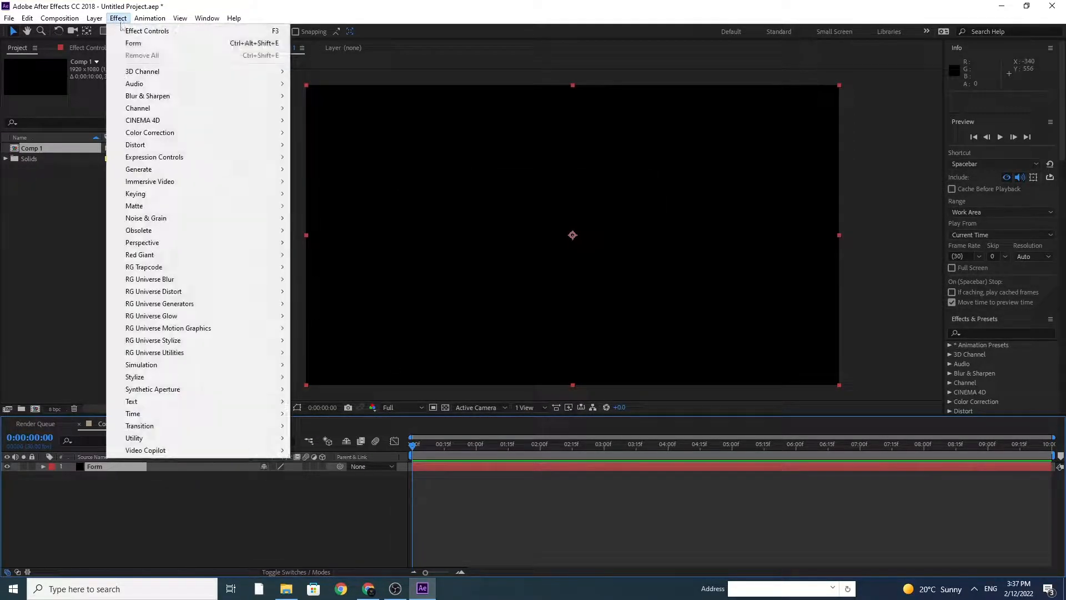
{"action": "mouse_move", "coordinate": [205, 267]}
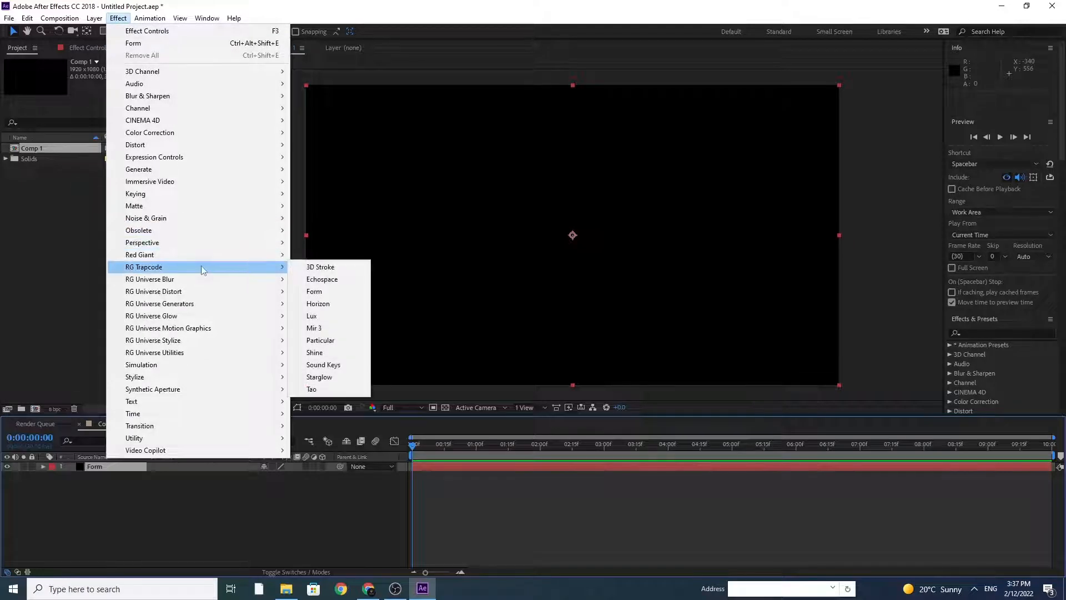
{"action": "left_click", "coordinate": [342, 295]}
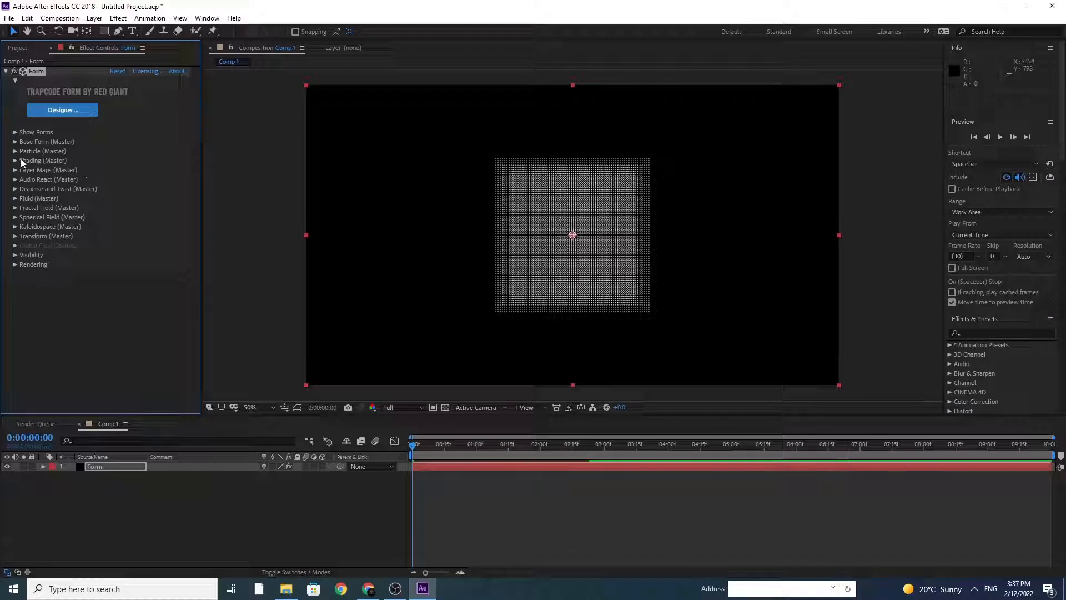
Step: In the Base Form settings, change the size mode to XYZ Individual and set Size X to 2000 and Size Y to 700
{"action": "left_click", "coordinate": [14, 142]}
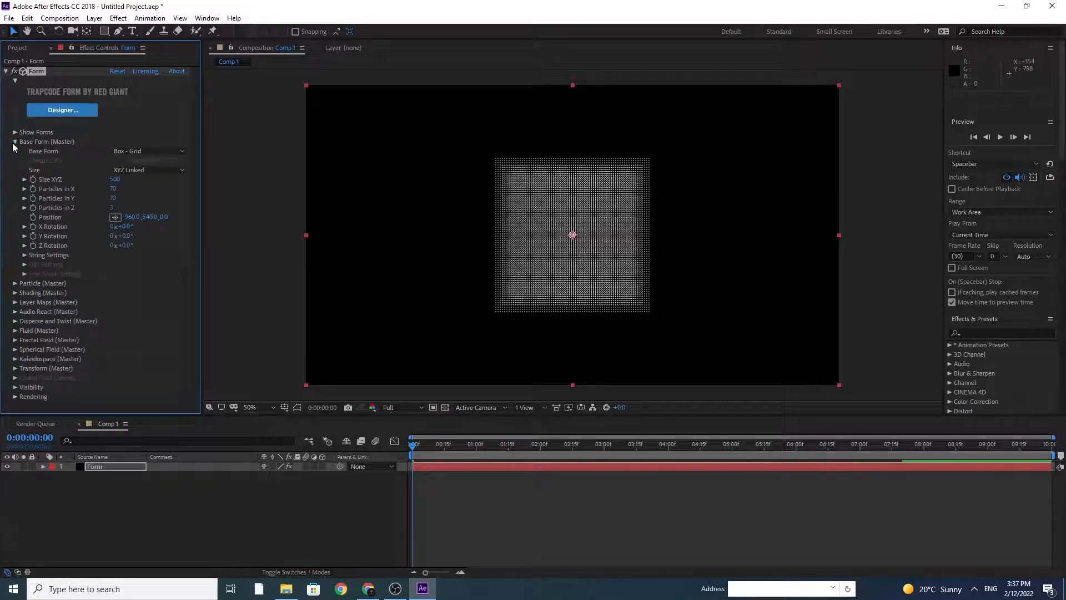
{"action": "left_click", "coordinate": [153, 170]}
{"action": "left_click", "coordinate": [155, 196]}
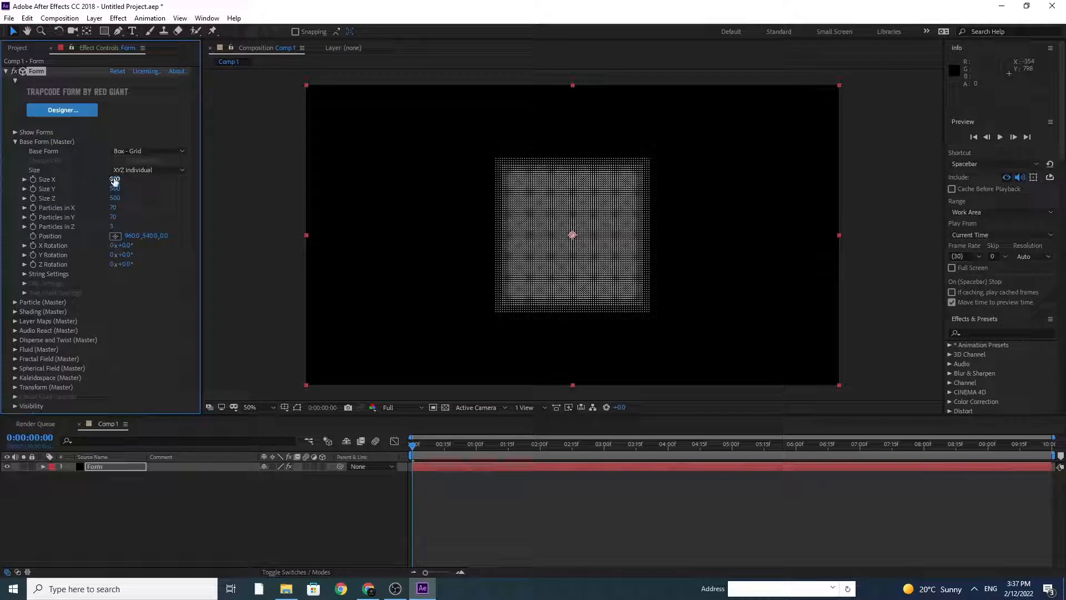
{"action": "left_click", "coordinate": [115, 179]}
{"action": "type", "text": "2"}
{"action": "key", "text": "Return"}
{"action": "left_click", "coordinate": [116, 188]}
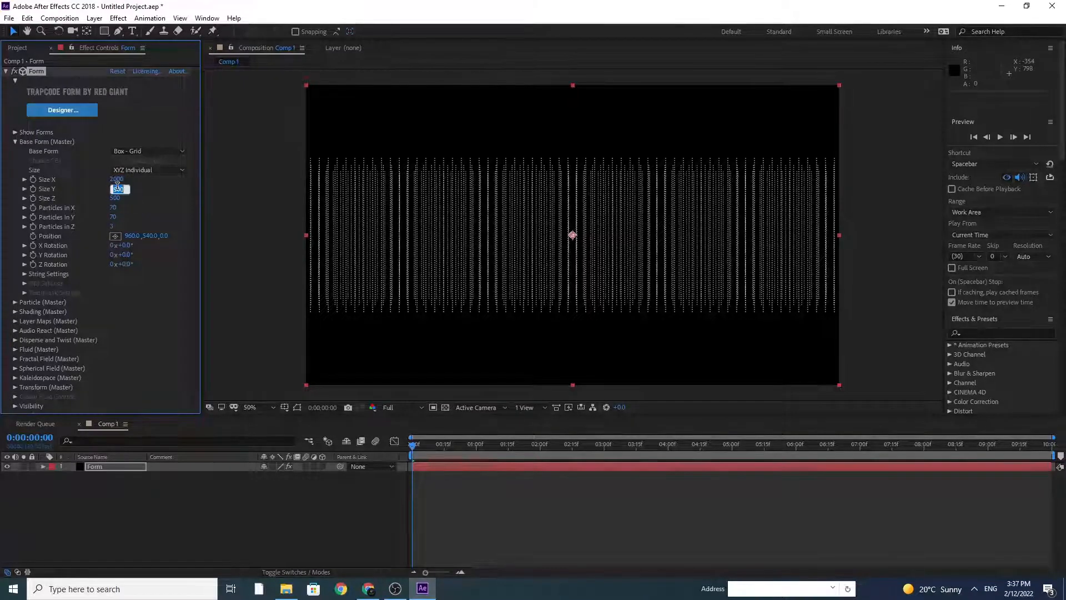
{"action": "type", "text": "700"}
{"action": "key", "text": "Return"}
Step: Set the base form's Particles in Z to 1
{"action": "left_click", "coordinate": [113, 226]}
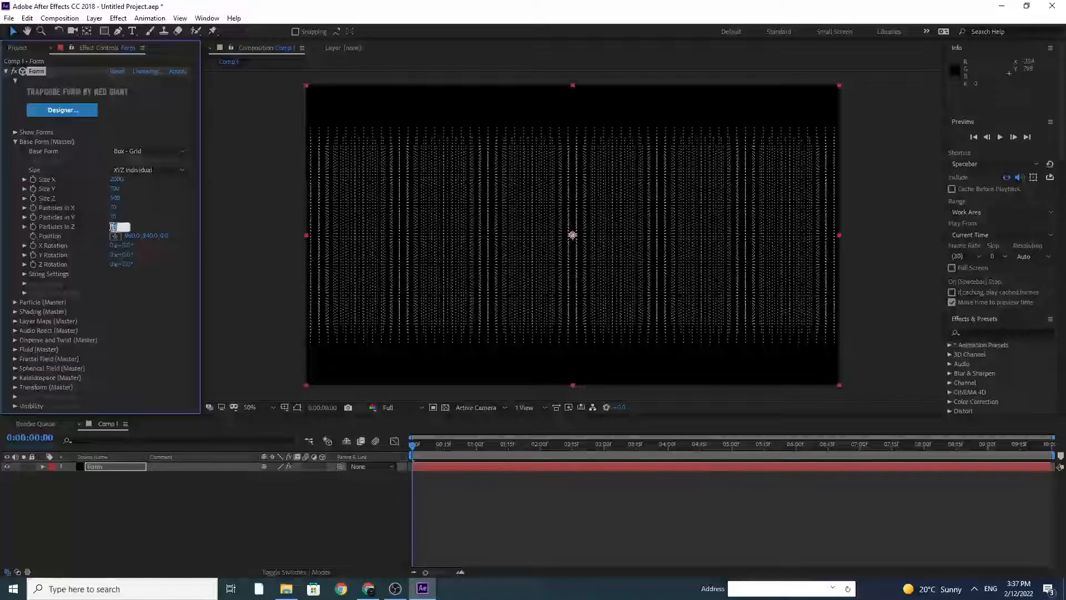
{"action": "type", "text": "1"}
{"action": "key", "text": "Return"}
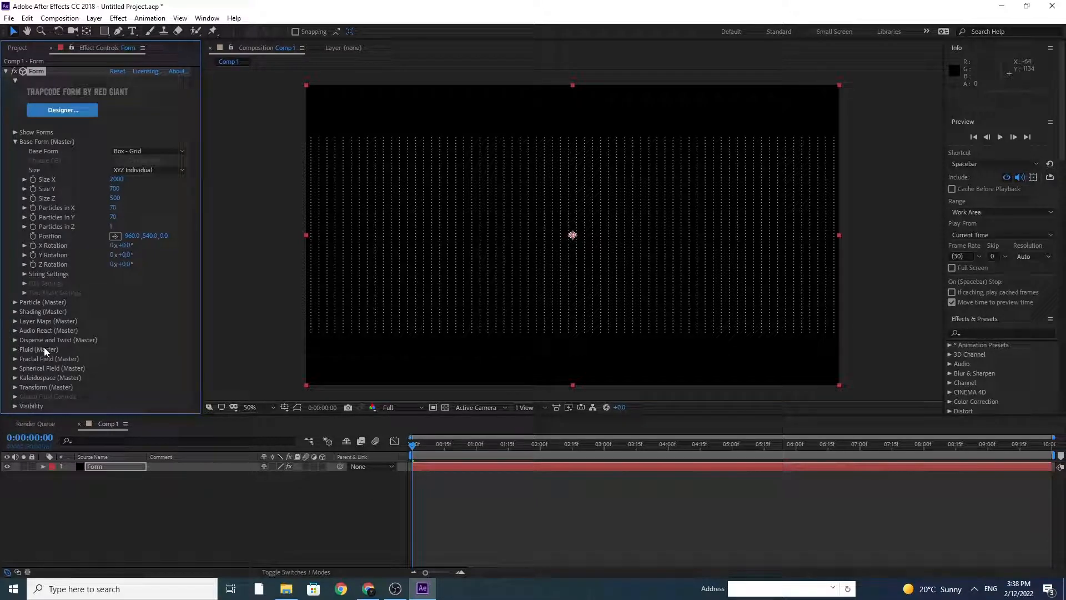
Step: Set Twist to 18 in the Form effect's Disperse and Twist settings
{"action": "left_click", "coordinate": [15, 340]}
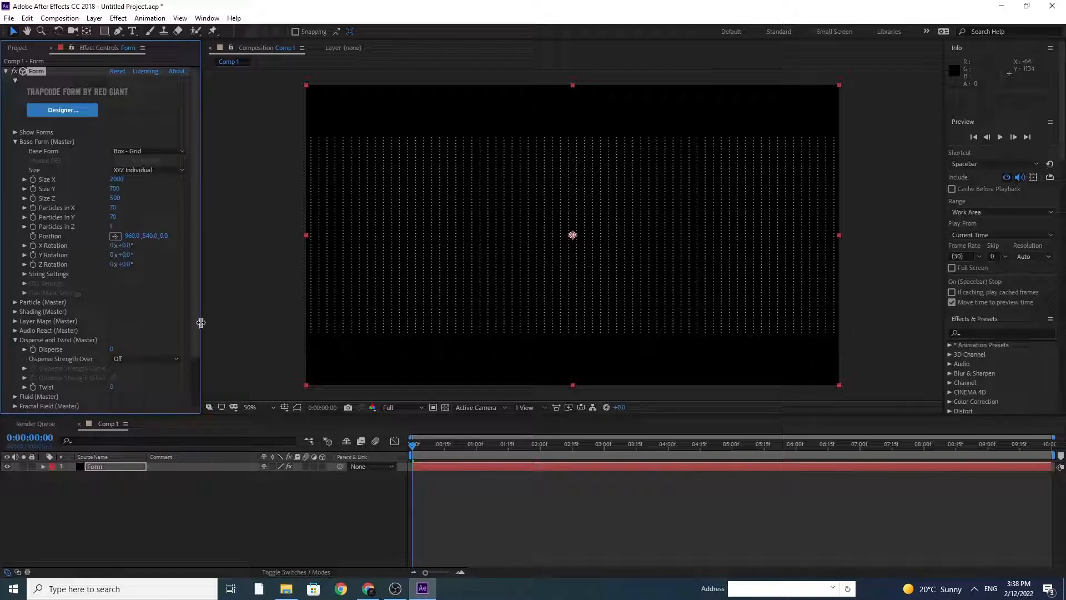
{"action": "scroll", "coordinate": [195, 340], "scroll_direction": "down", "scroll_amount": 3}
{"action": "left_click", "coordinate": [111, 341]}
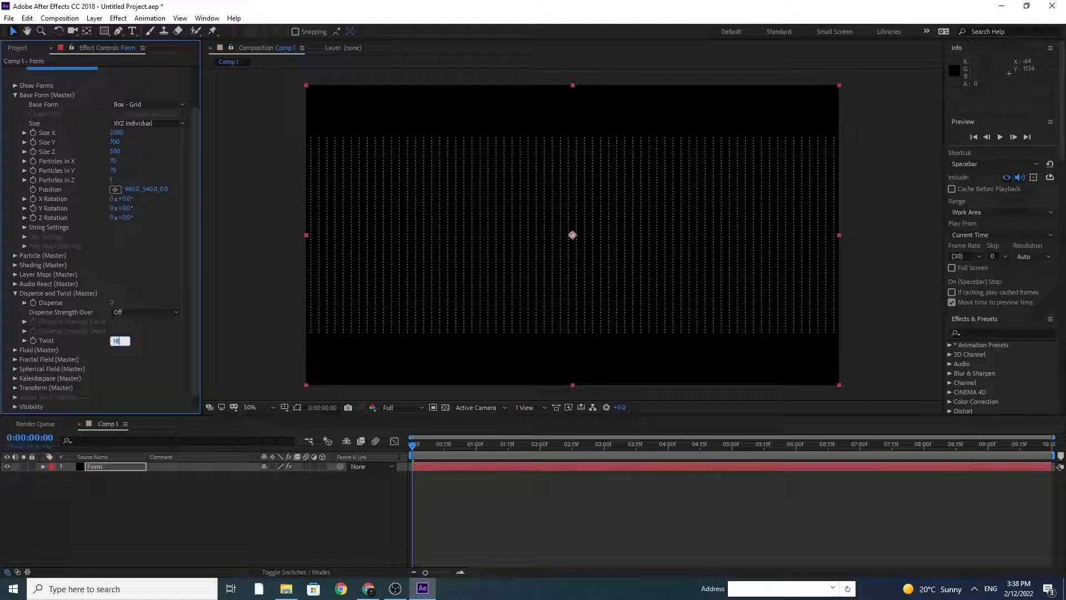
{"action": "key", "text": "Return"}
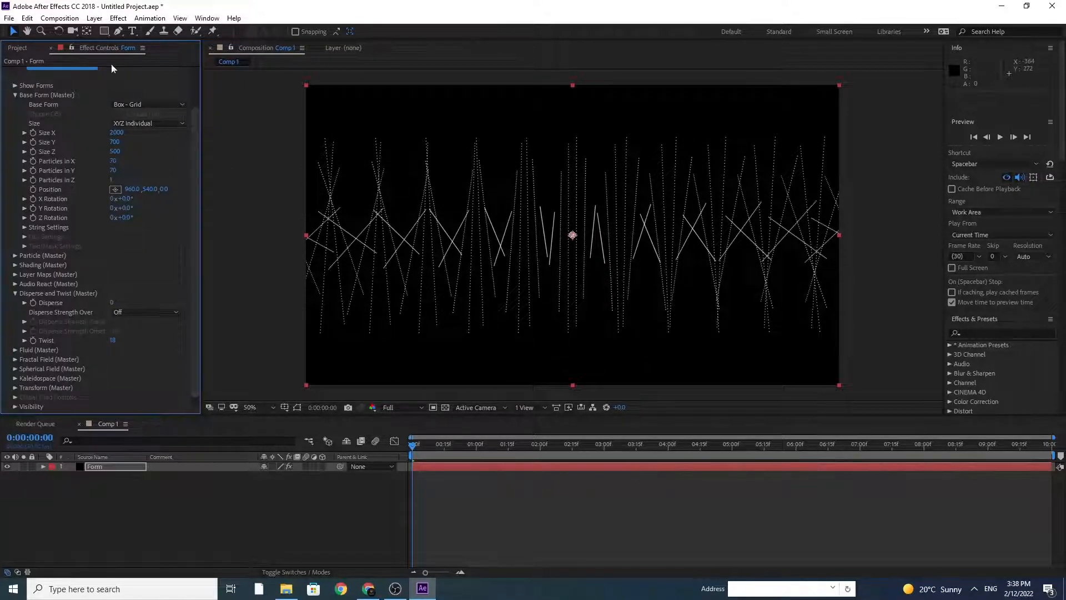
Step: Add a two-node camera with the 35mm preset and orbit it to view the twisted particle strands end-on
{"action": "left_click", "coordinate": [95, 20]}
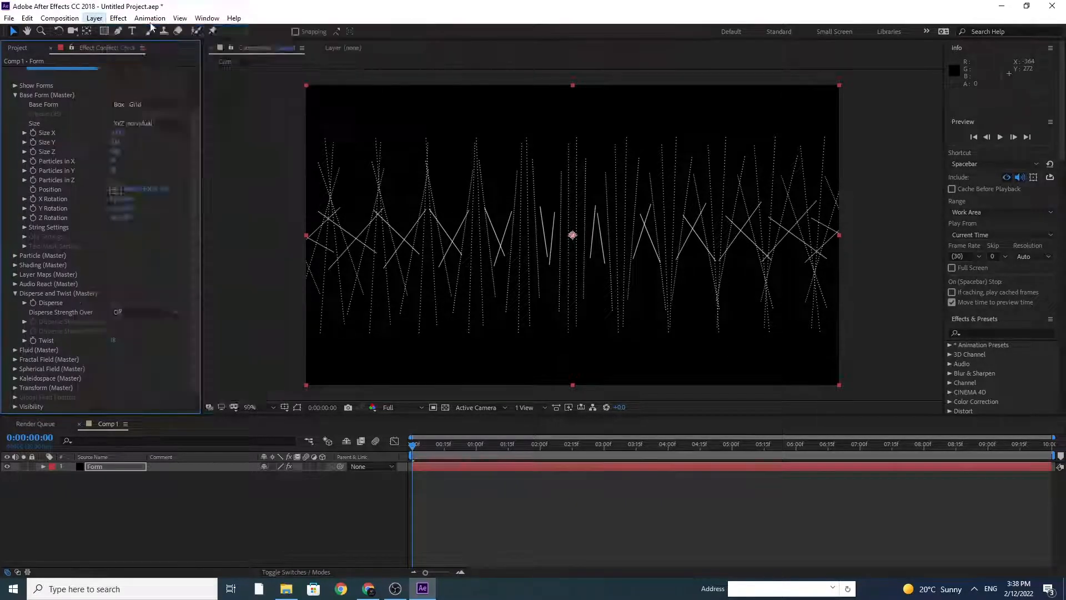
{"action": "mouse_move", "coordinate": [101, 31]}
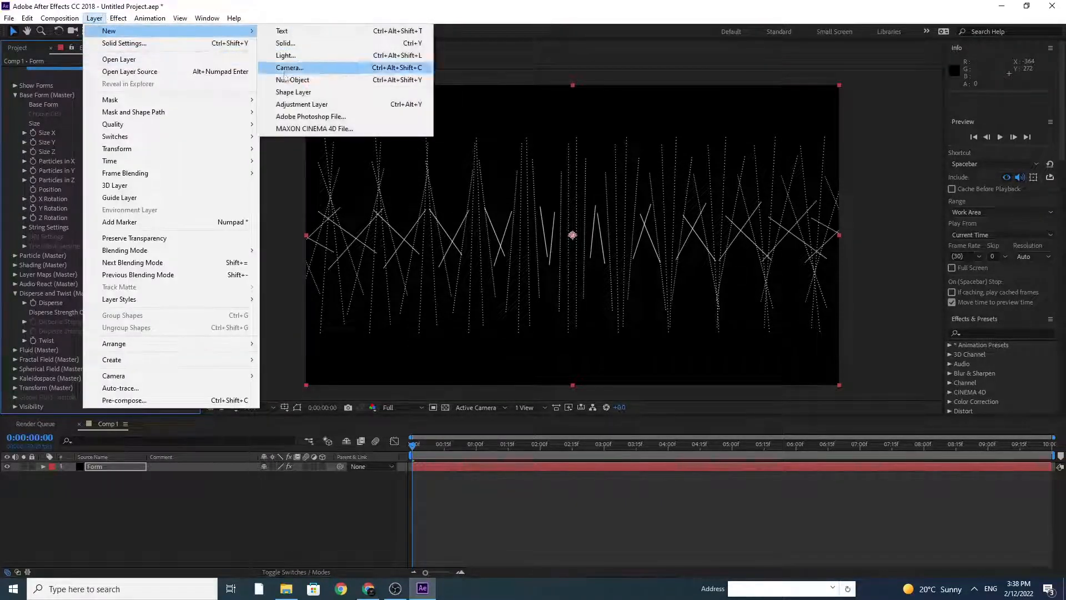
{"action": "left_click", "coordinate": [309, 69]}
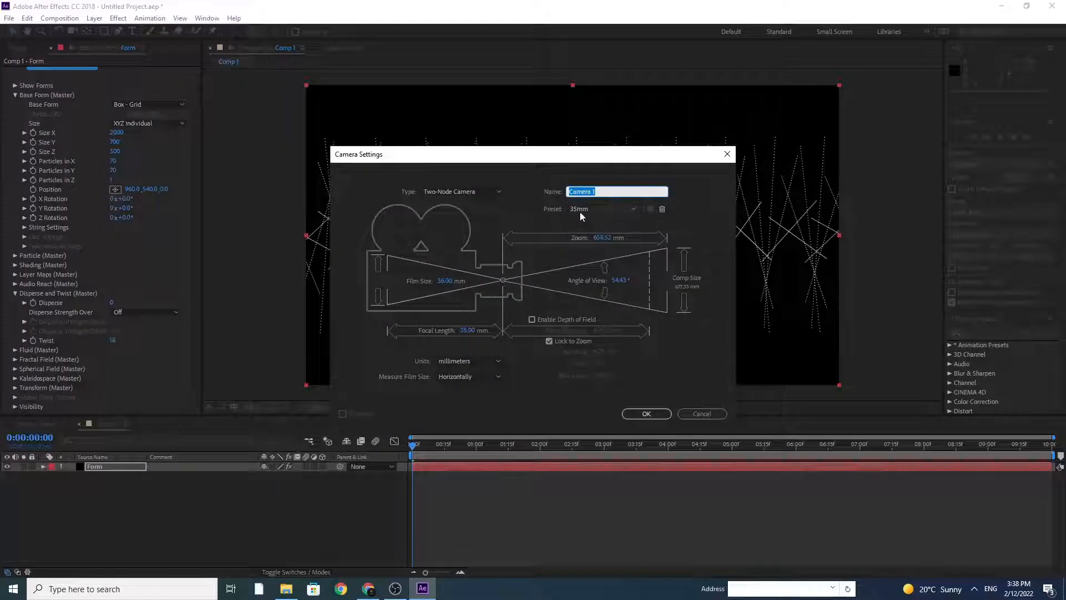
{"action": "left_click", "coordinate": [646, 413]}
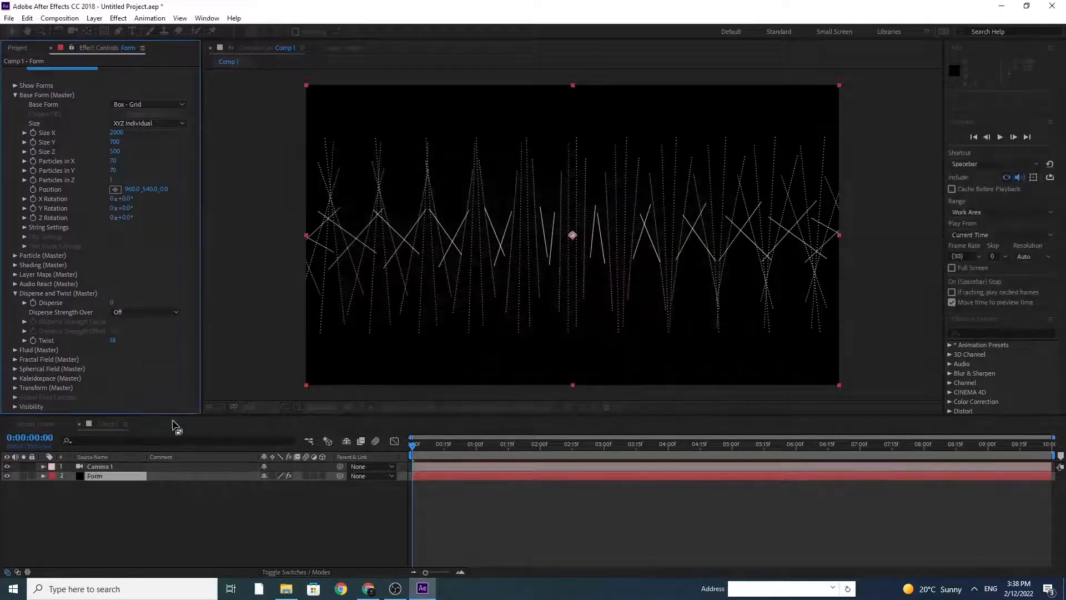
{"action": "left_click_drag", "start_coordinate": [74, 30], "coordinate": [118, 47]}
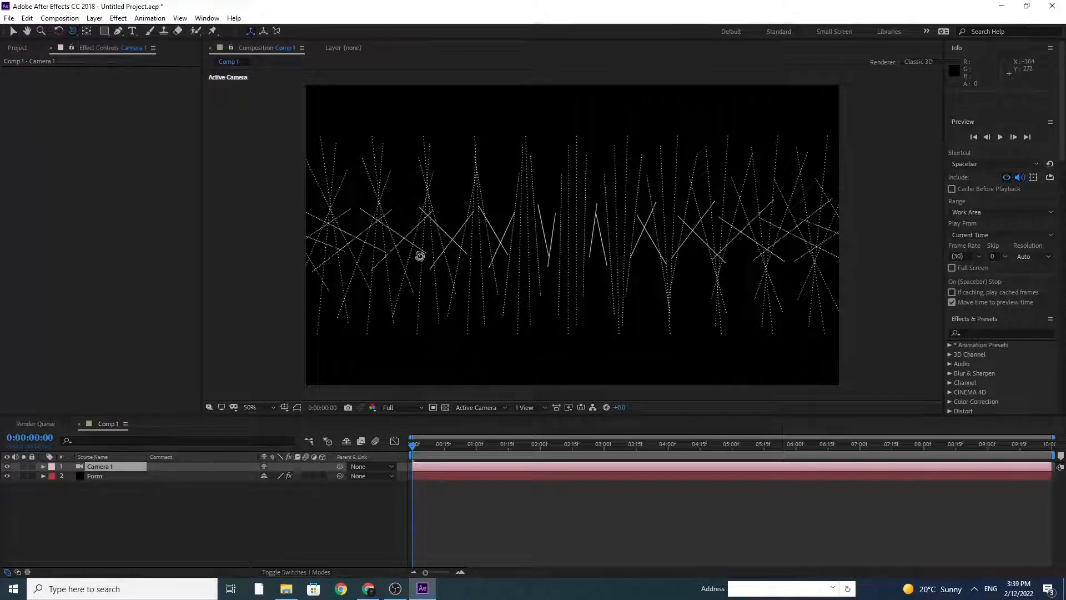
{"action": "left_click_drag", "start_coordinate": [690, 251], "coordinate": [592, 250]}
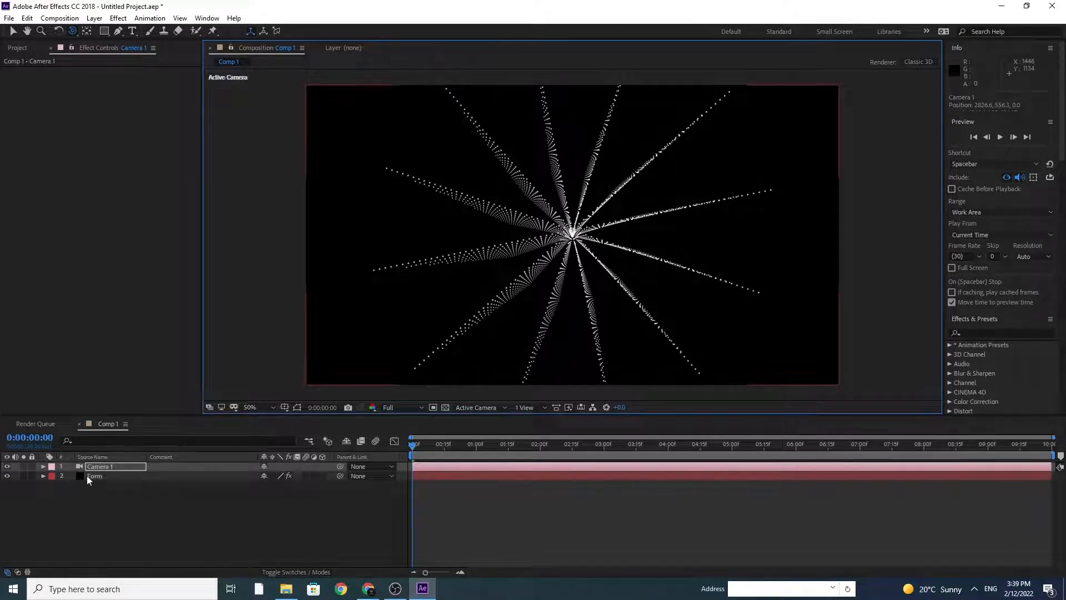
Step: Set the Form layer's particle color to blue 1B4BFF in the Particle settings
{"action": "left_click", "coordinate": [92, 476]}
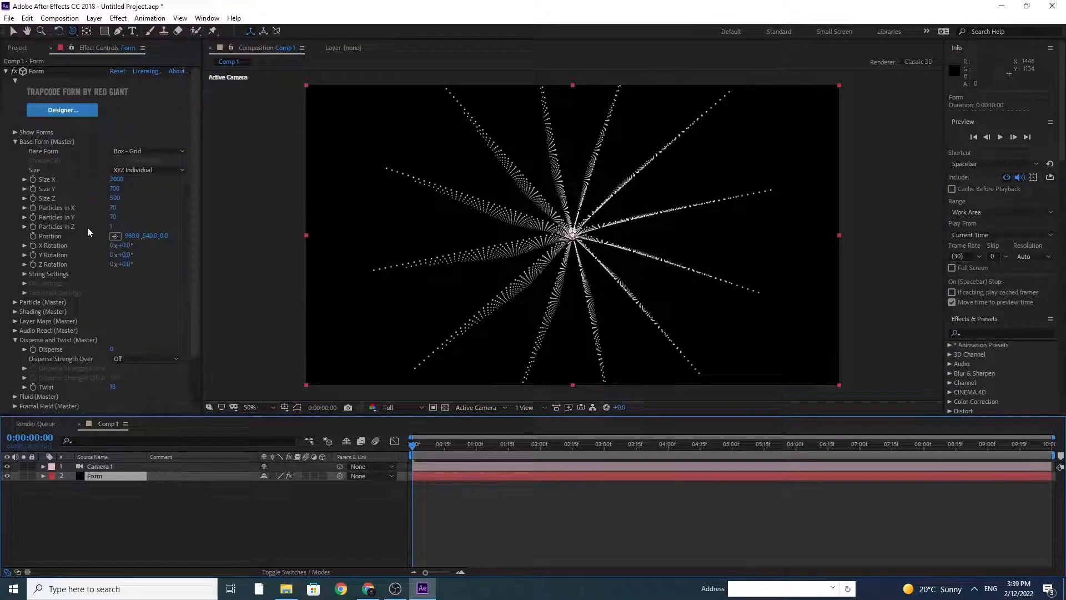
{"action": "left_click", "coordinate": [14, 303]}
{"action": "scroll", "coordinate": [177, 225], "scroll_direction": "down", "scroll_amount": 4}
{"action": "left_click", "coordinate": [116, 361]}
{"action": "left_click_drag", "start_coordinate": [174, 322], "coordinate": [170, 411]}
{"action": "left_click", "coordinate": [152, 343]}
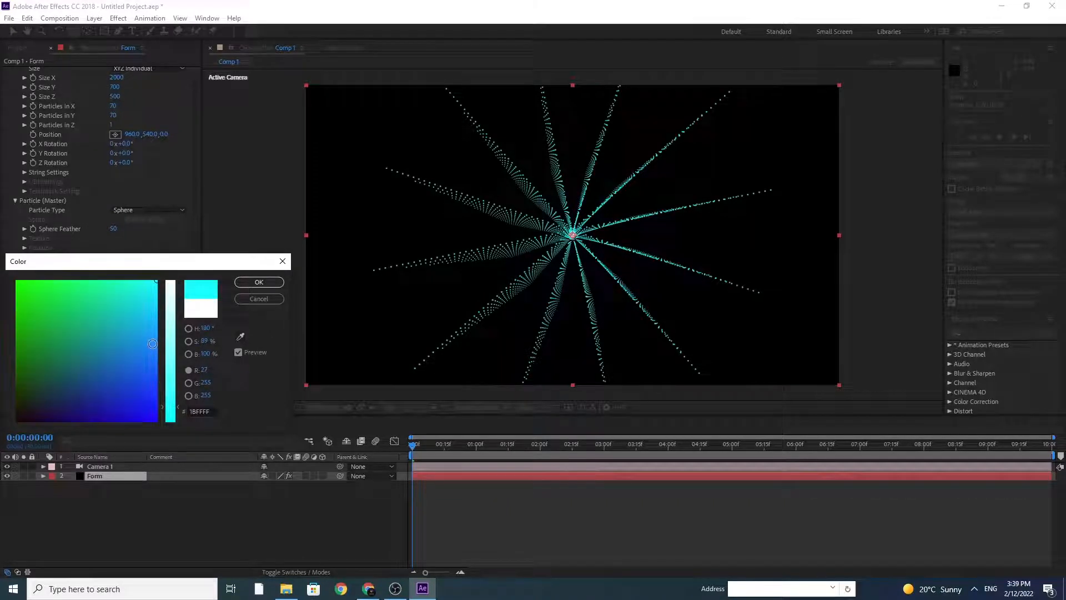
{"action": "mouse_move", "coordinate": [153, 343]}
{"action": "left_mouse_down"}
{"action": "mouse_move", "coordinate": [157, 360]}
{"action": "mouse_move", "coordinate": [171, 328]}
{"action": "mouse_move", "coordinate": [171, 379]}
{"action": "left_mouse_up"}
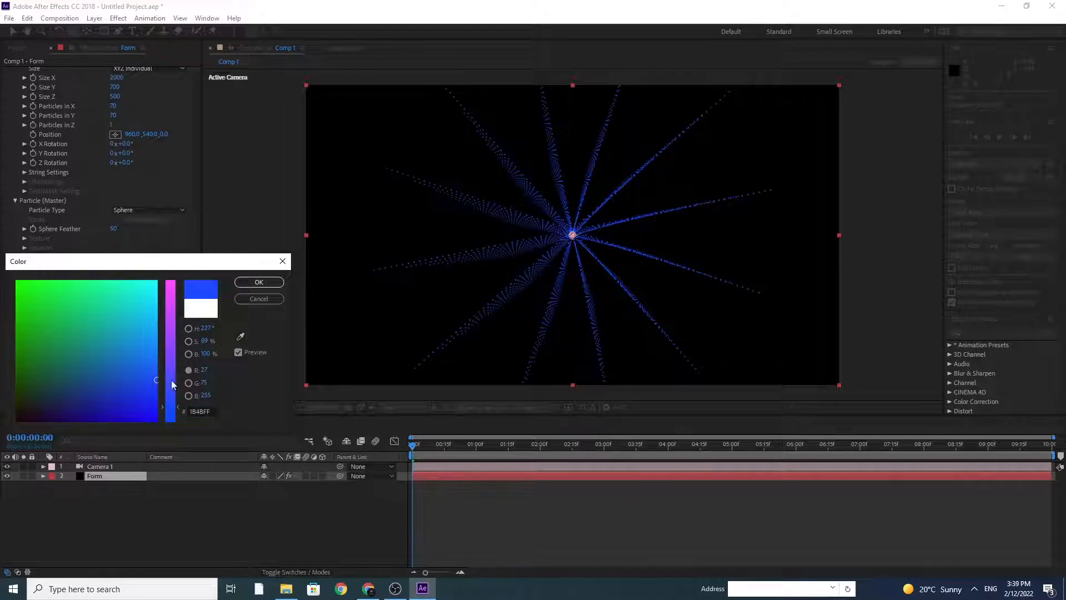
{"action": "left_click", "coordinate": [274, 286]}
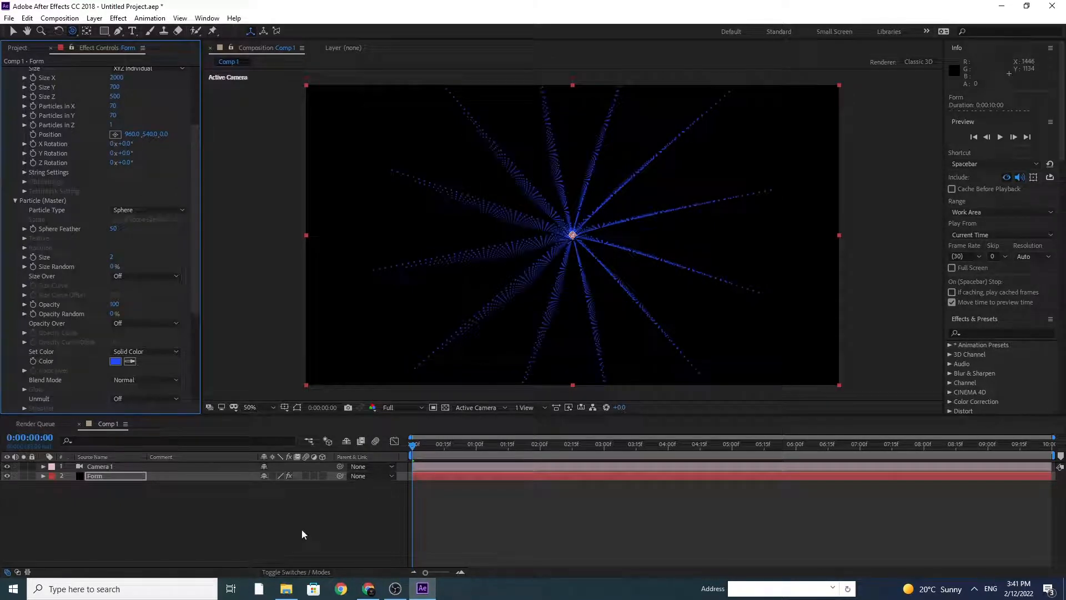
Step: Set the Form effect's Fractal Field Affect Size to 4 and F Scale to 3
{"action": "left_click", "coordinate": [97, 477]}
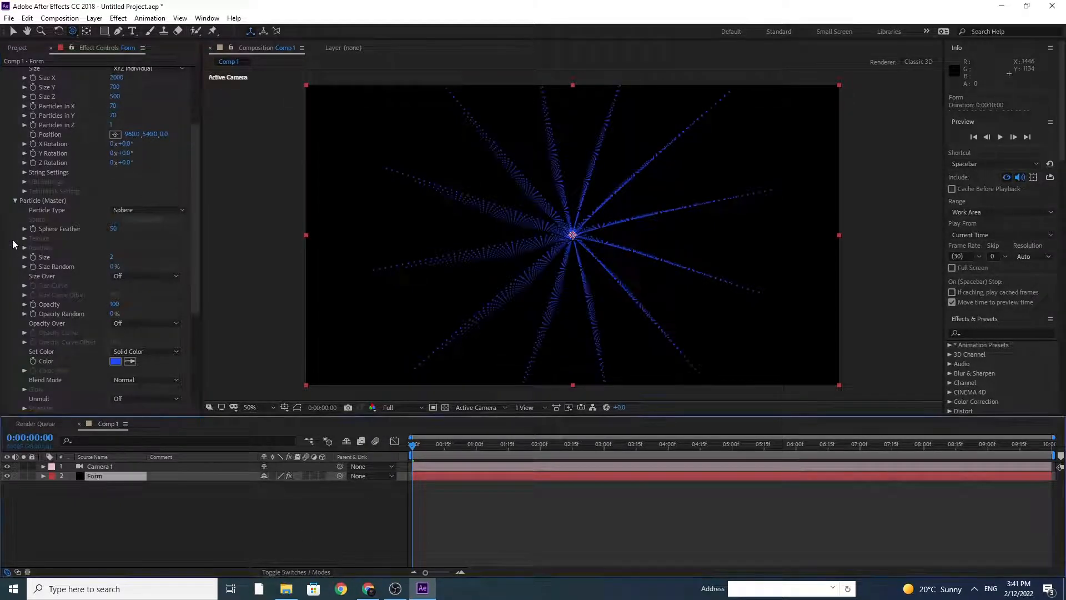
{"action": "left_click", "coordinate": [15, 200]}
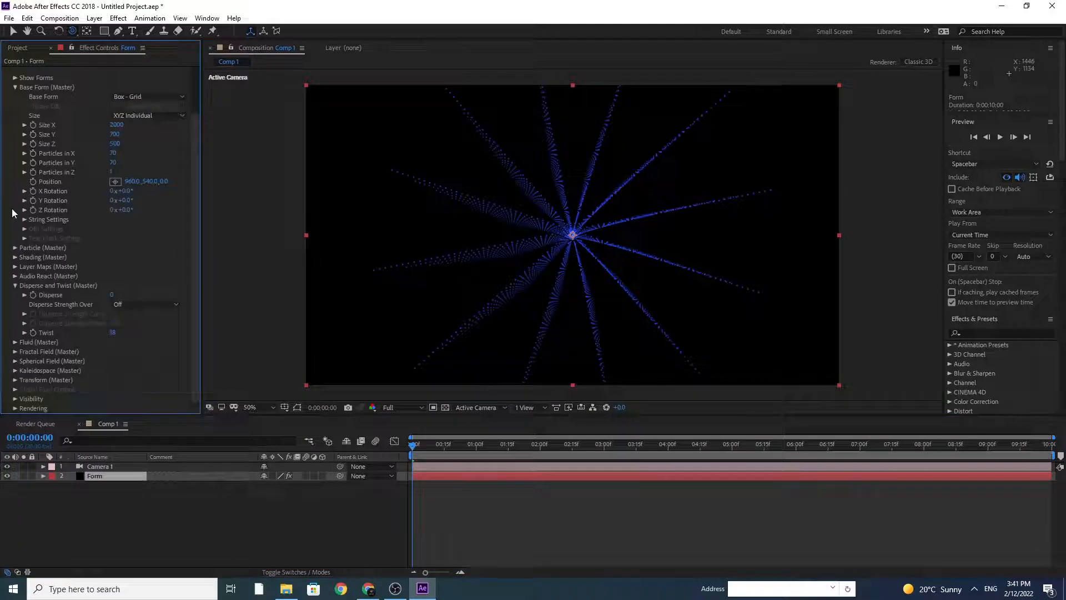
{"action": "left_click", "coordinate": [14, 286]}
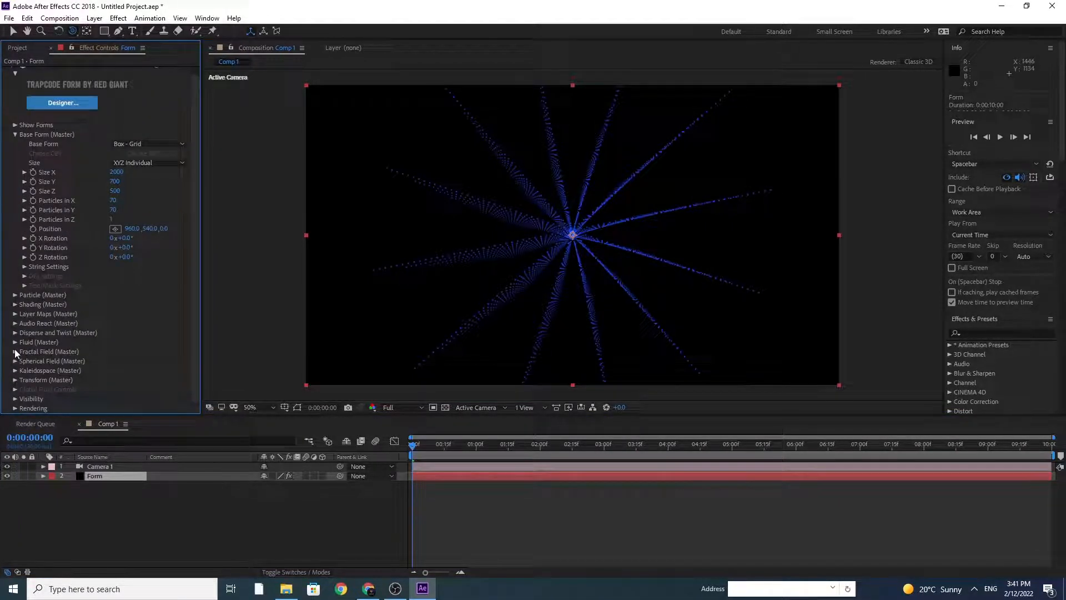
{"action": "left_click", "coordinate": [15, 351]}
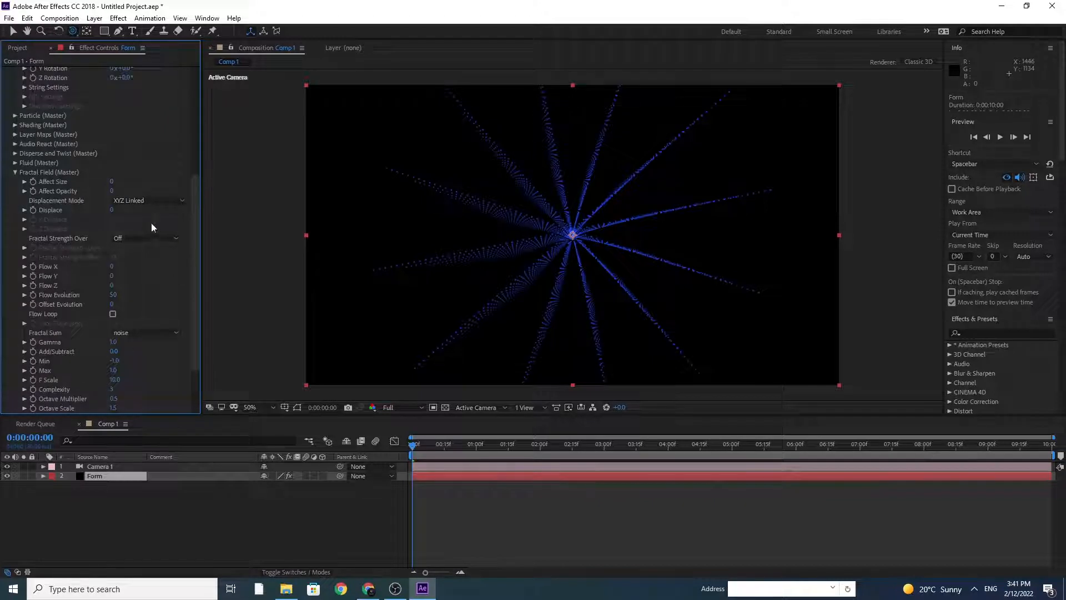
{"action": "left_click", "coordinate": [112, 182]}
{"action": "key", "text": "Return"}
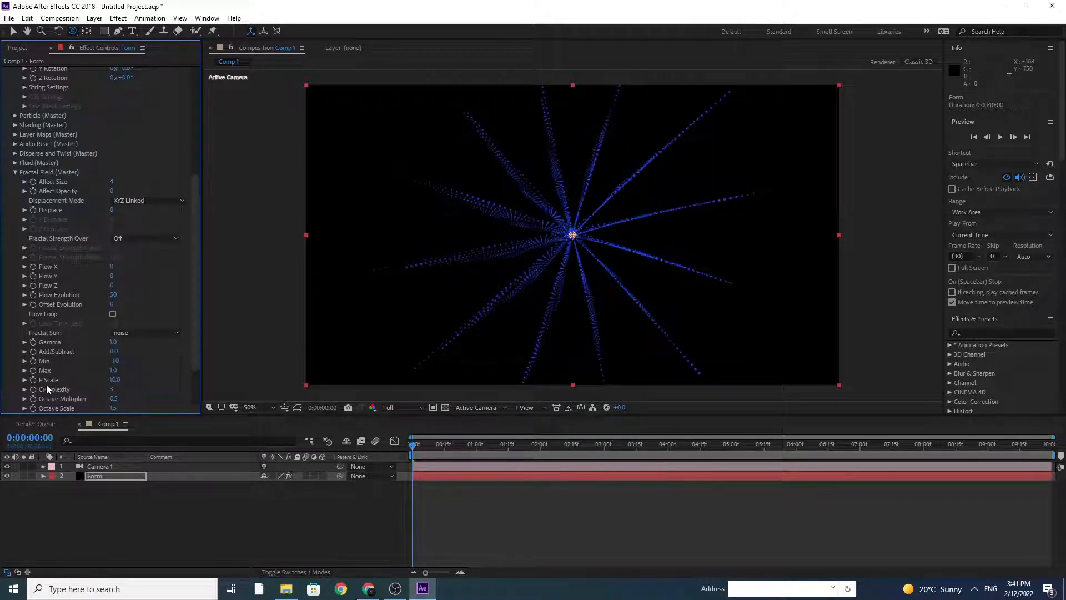
{"action": "left_click", "coordinate": [115, 380]}
{"action": "type", "text": "3"}
Step: Set the base form's Size X to 2230 and Size Y to 1470, and preview the animation
{"action": "left_click_drag", "start_coordinate": [194, 288], "coordinate": [194, 181]}
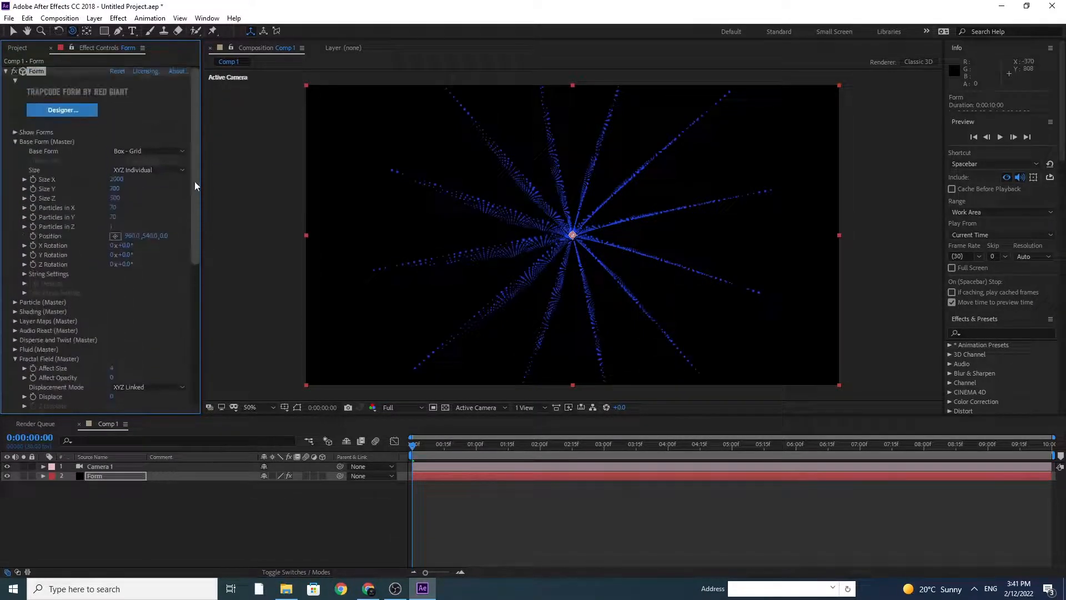
{"action": "mouse_move", "coordinate": [116, 182]}
{"action": "left_mouse_down"}
{"action": "mouse_move", "coordinate": [132, 180]}
{"action": "mouse_move", "coordinate": [119, 177]}
{"action": "left_mouse_up"}
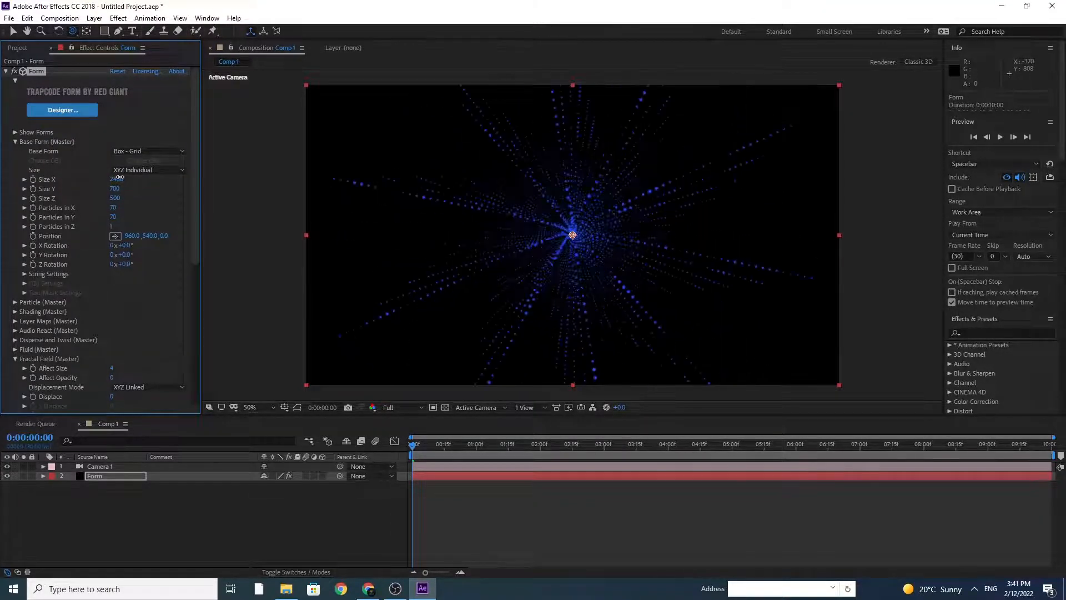
{"action": "left_click_drag", "start_coordinate": [116, 177], "coordinate": [112, 178]}
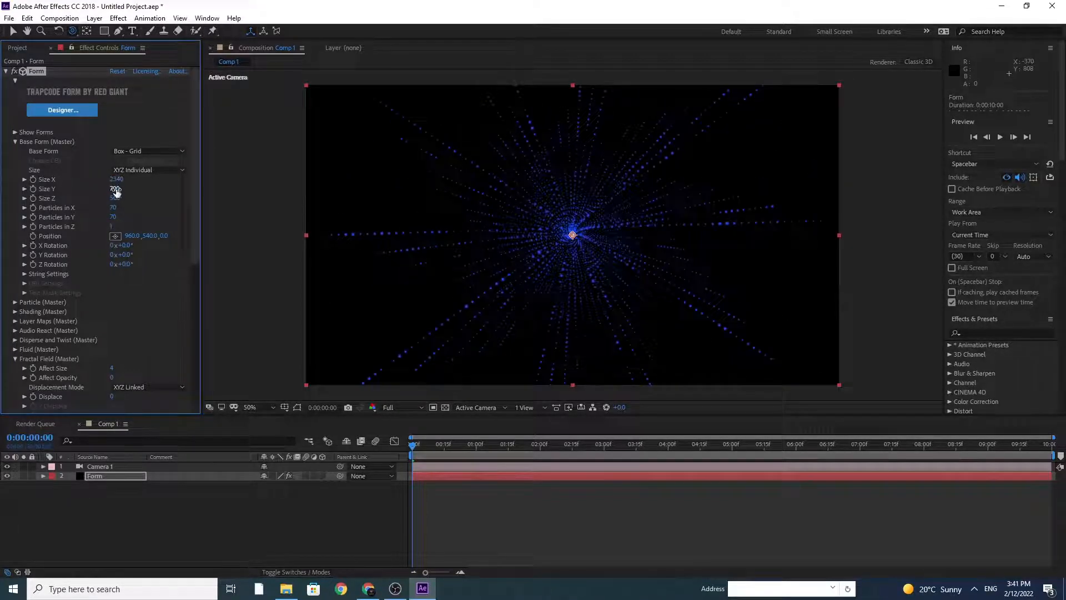
{"action": "mouse_move", "coordinate": [125, 187]}
{"action": "left_mouse_down"}
{"action": "mouse_move", "coordinate": [155, 186]}
{"action": "mouse_move", "coordinate": [114, 179]}
{"action": "left_mouse_up"}
{"action": "key", "text": "space"}
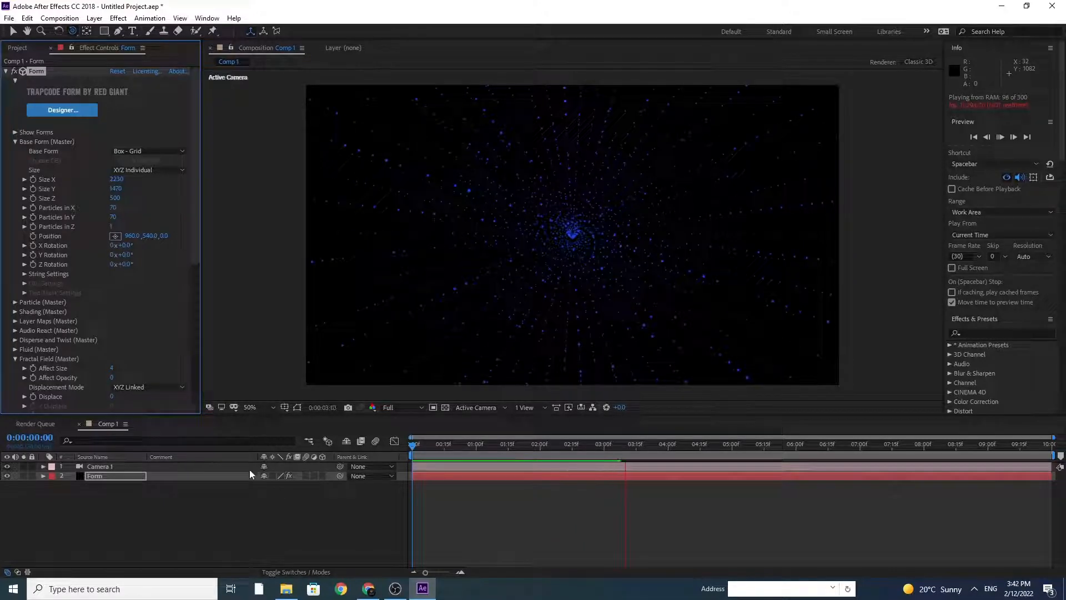
Step: Orbit Camera 1 slightly to position 2826.7, 540.0, 0.0 and preview the animation from 0:00:00:23
{"action": "left_click", "coordinate": [102, 467]}
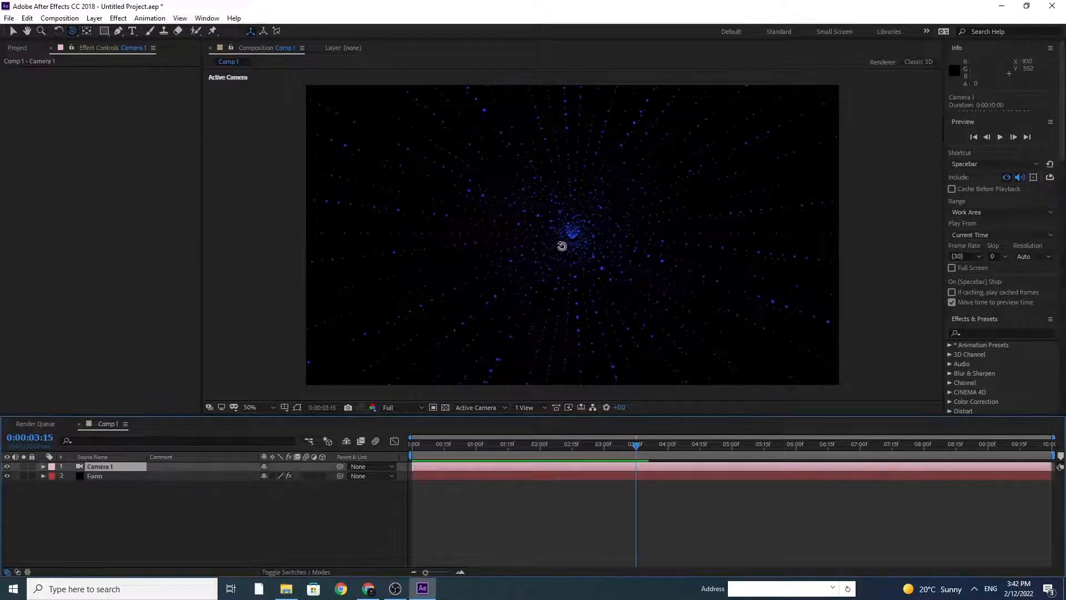
{"action": "left_click_drag", "start_coordinate": [572, 238], "coordinate": [573, 238]}
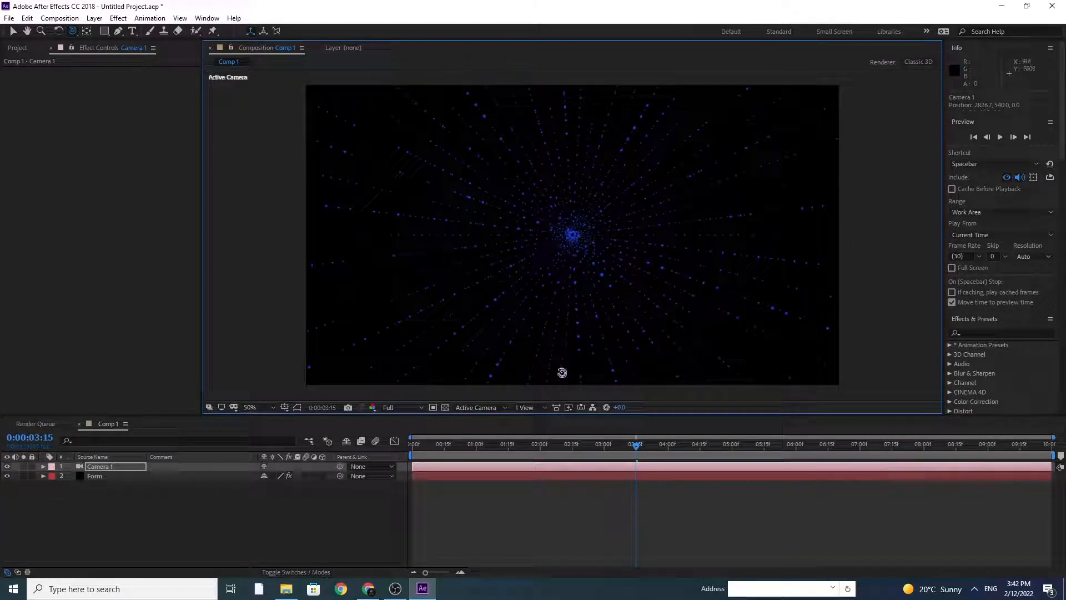
{"action": "left_click_drag", "start_coordinate": [640, 450], "coordinate": [464, 451]}
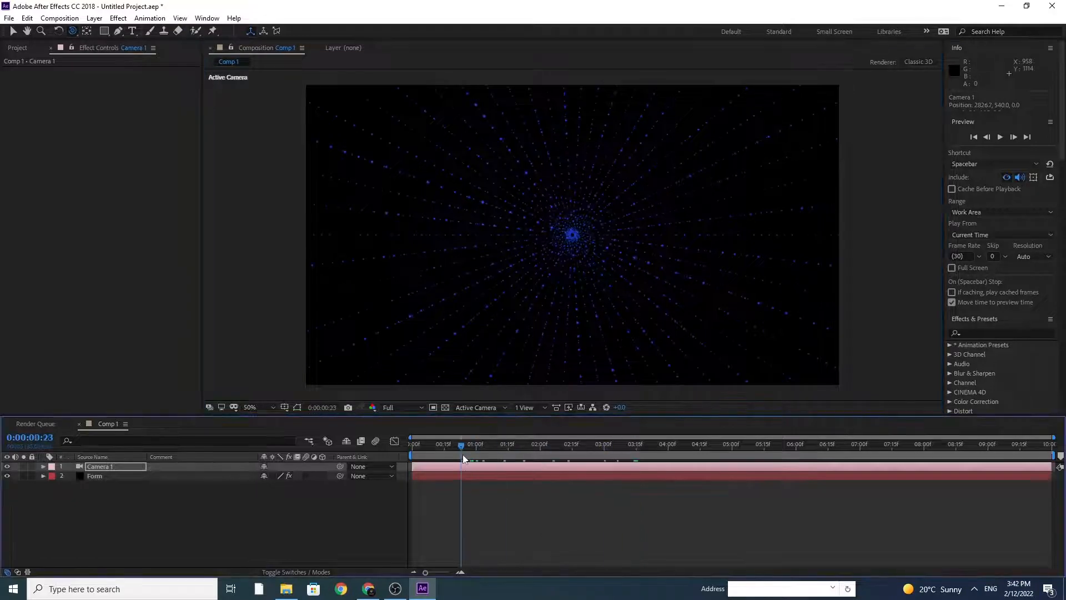
{"action": "key", "text": "space"}
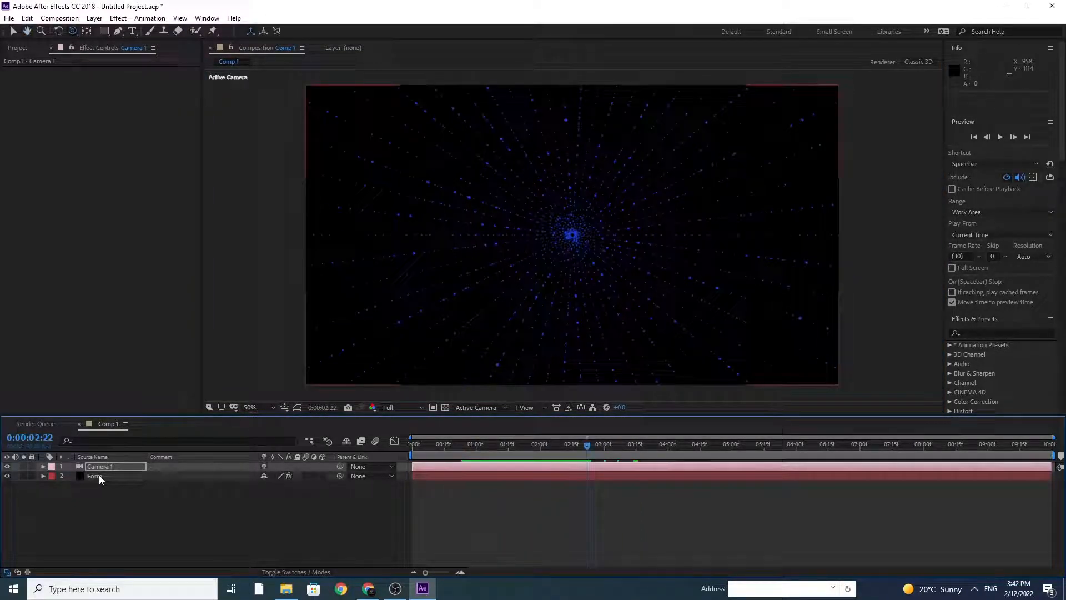
Step: Set the Form layer's base form Size X to 2170 and preview the animation from 0:00:01:21
{"action": "left_click", "coordinate": [99, 475]}
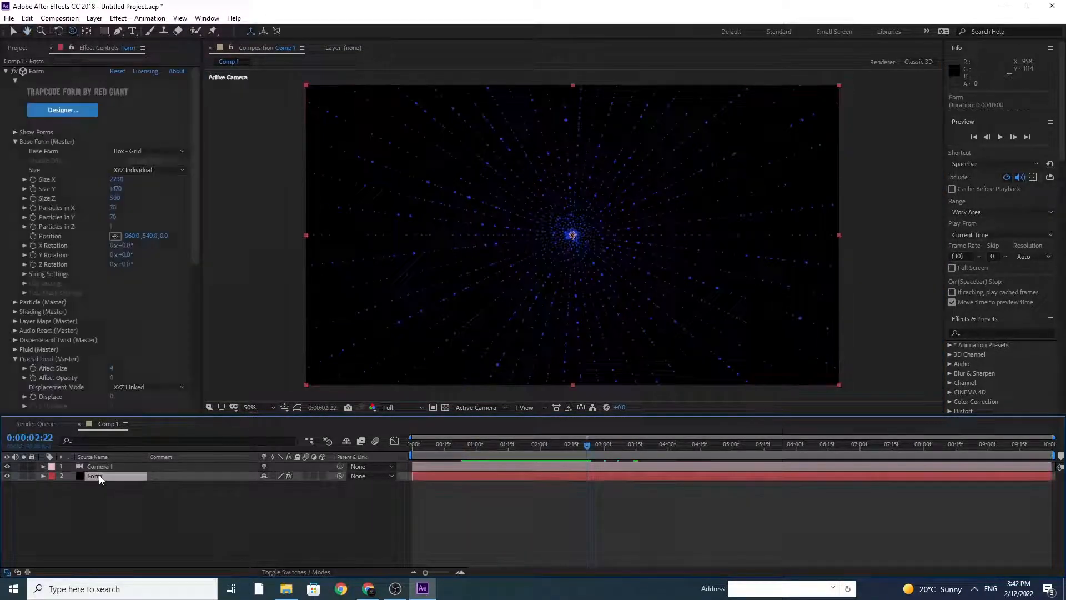
{"action": "left_click_drag", "start_coordinate": [122, 185], "coordinate": [118, 184]}
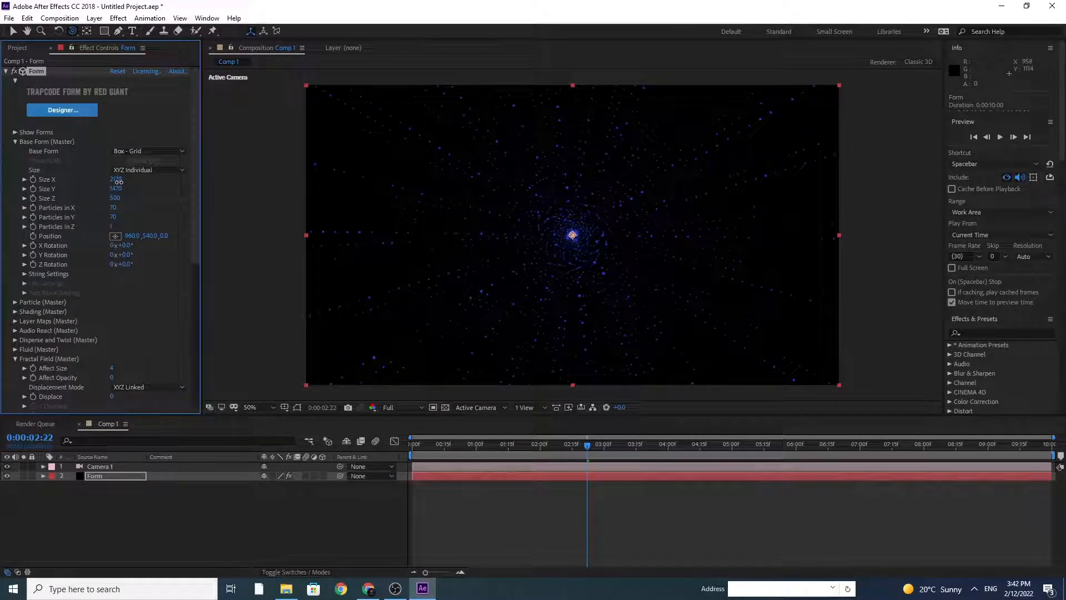
{"action": "key", "text": "space"}
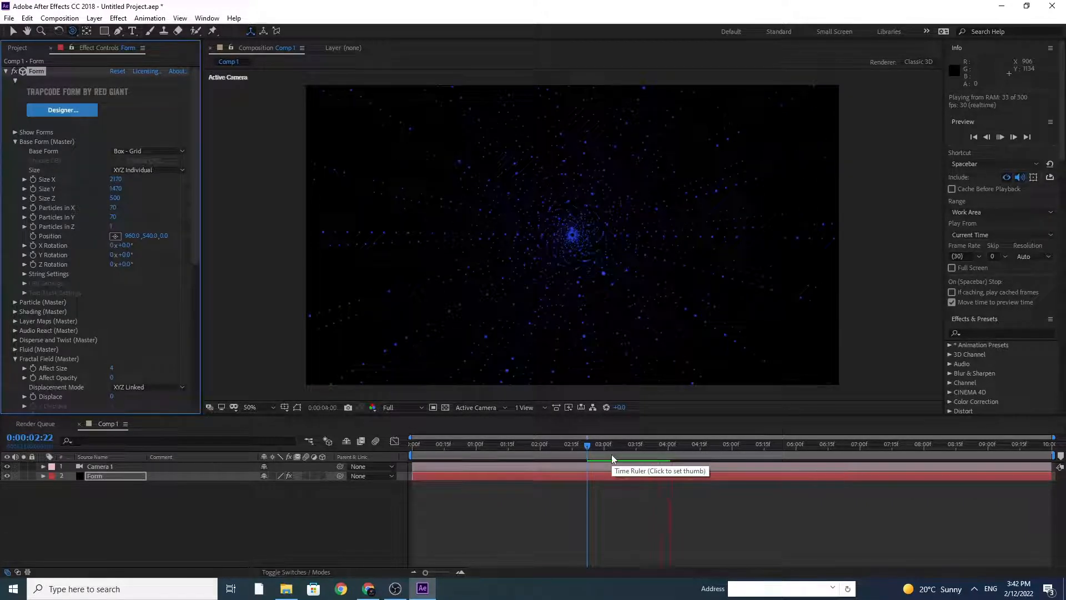
{"action": "left_click", "coordinate": [525, 451]}
{"action": "left_click", "coordinate": [521, 452]}
{"action": "key", "text": "space"}
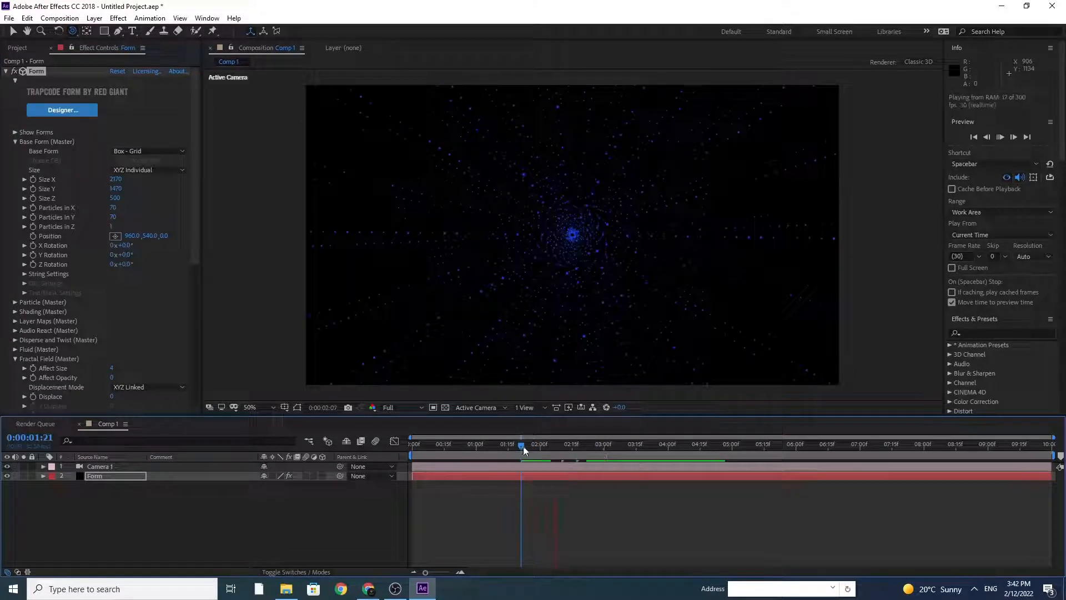
{"action": "key", "text": "space"}
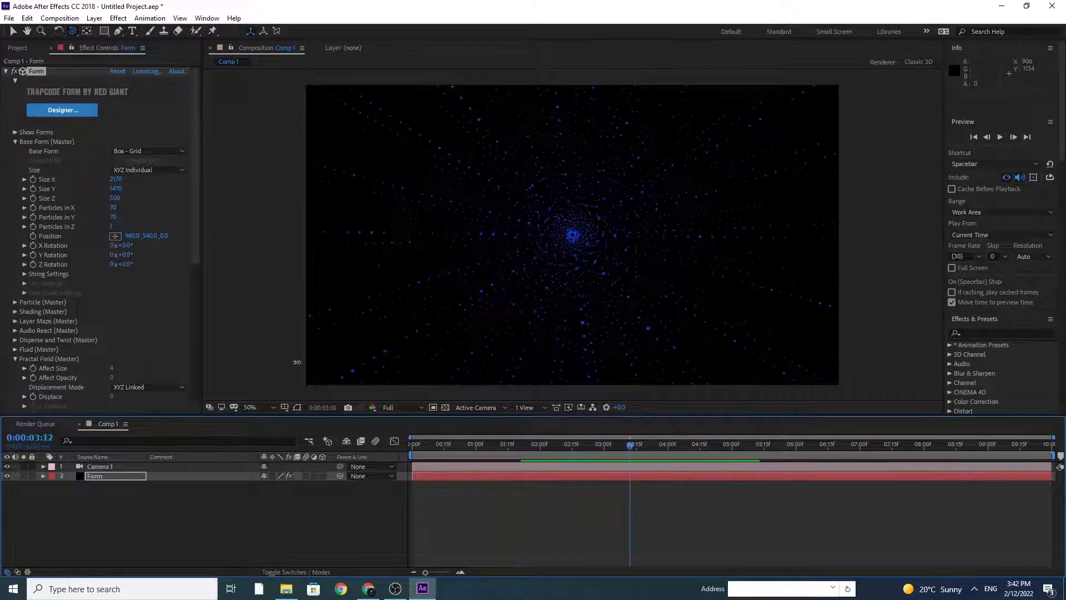
Step: Try out an X Rotation on the base form and reset it to 0
{"action": "left_click_drag", "start_coordinate": [130, 246], "coordinate": [151, 247]}
{"action": "left_click", "coordinate": [124, 246]}
{"action": "type", "text": "0"}
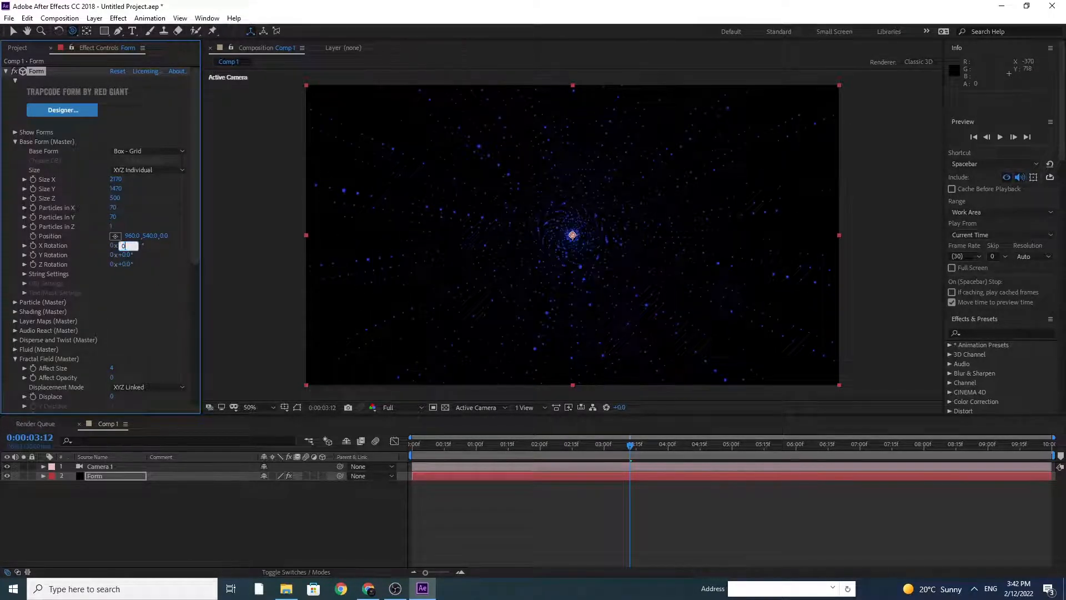
{"action": "key", "text": "Return"}
Step: Keyframe the base form's X Rotation from 0° at 0:00:00:00 to 16° at 0:00:09:29 and preview the animation
{"action": "left_click_drag", "start_coordinate": [441, 450], "coordinate": [370, 447]}
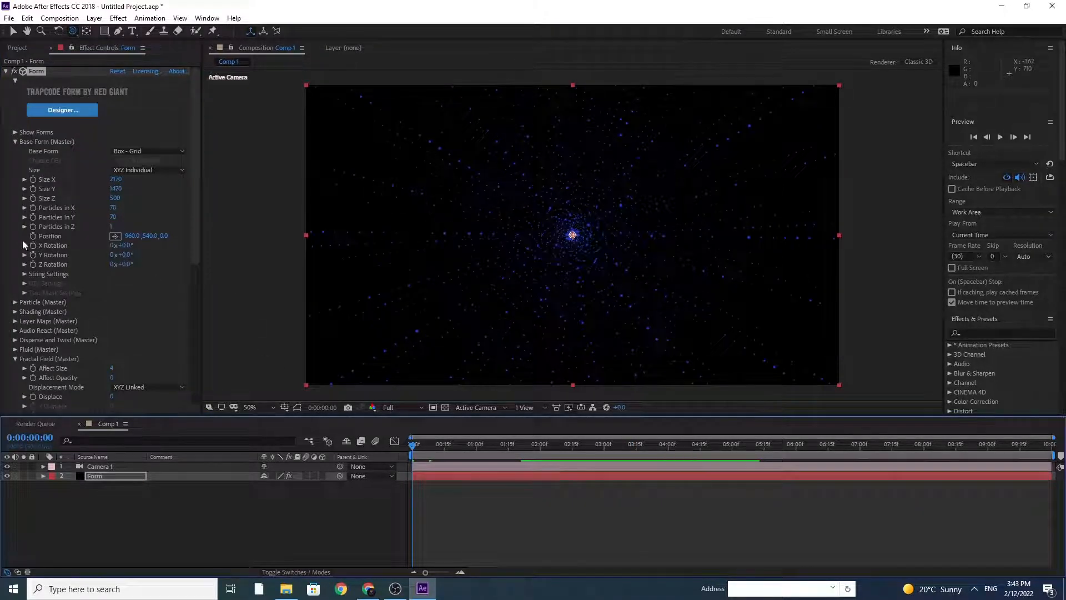
{"action": "left_click", "coordinate": [34, 254]}
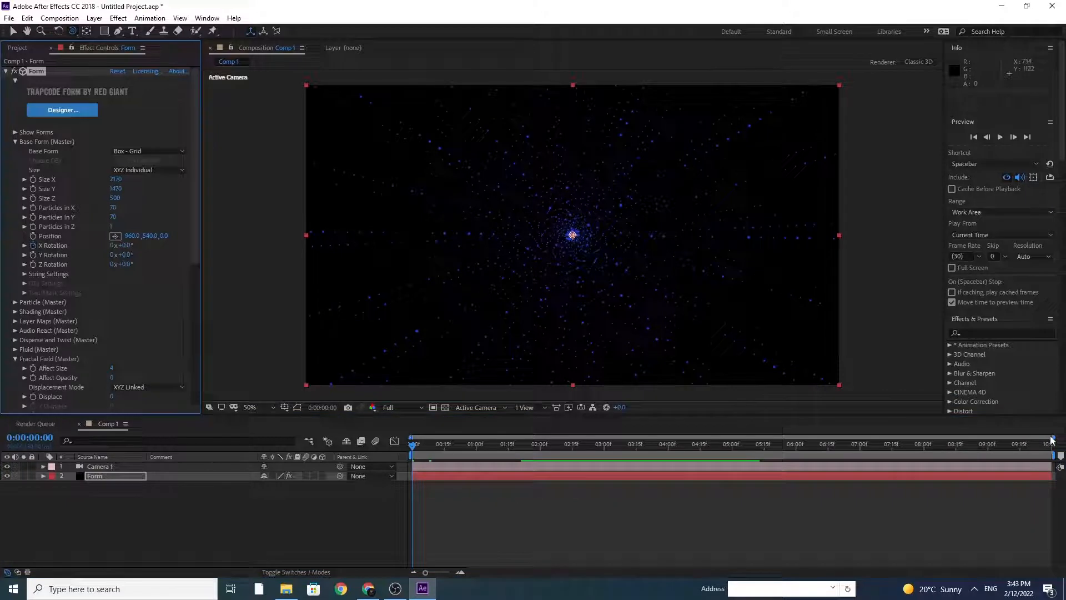
{"action": "left_click", "coordinate": [1052, 454]}
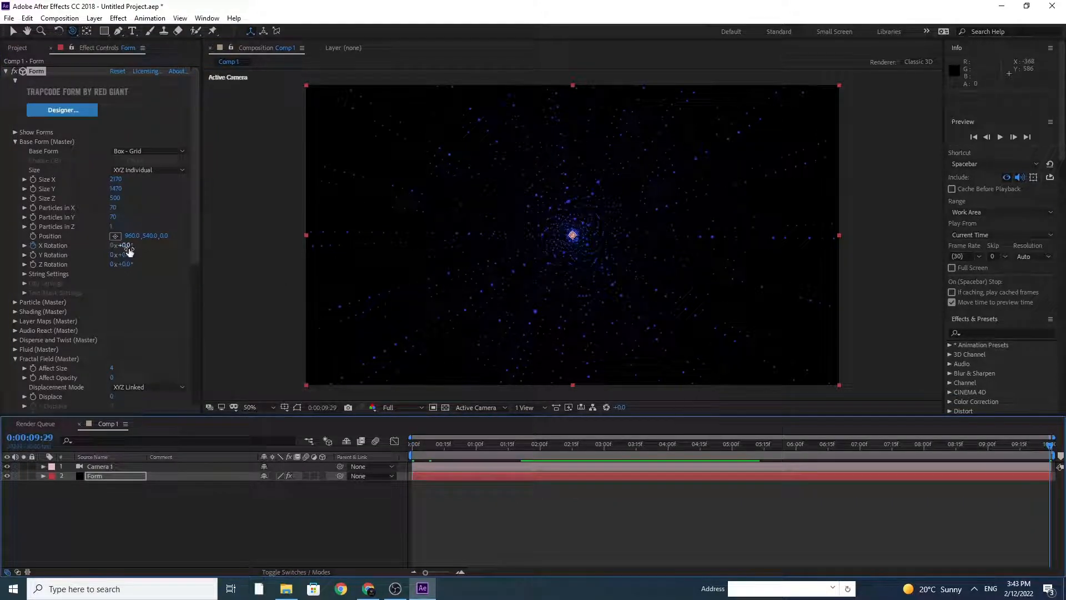
{"action": "left_click_drag", "start_coordinate": [131, 248], "coordinate": [134, 246]}
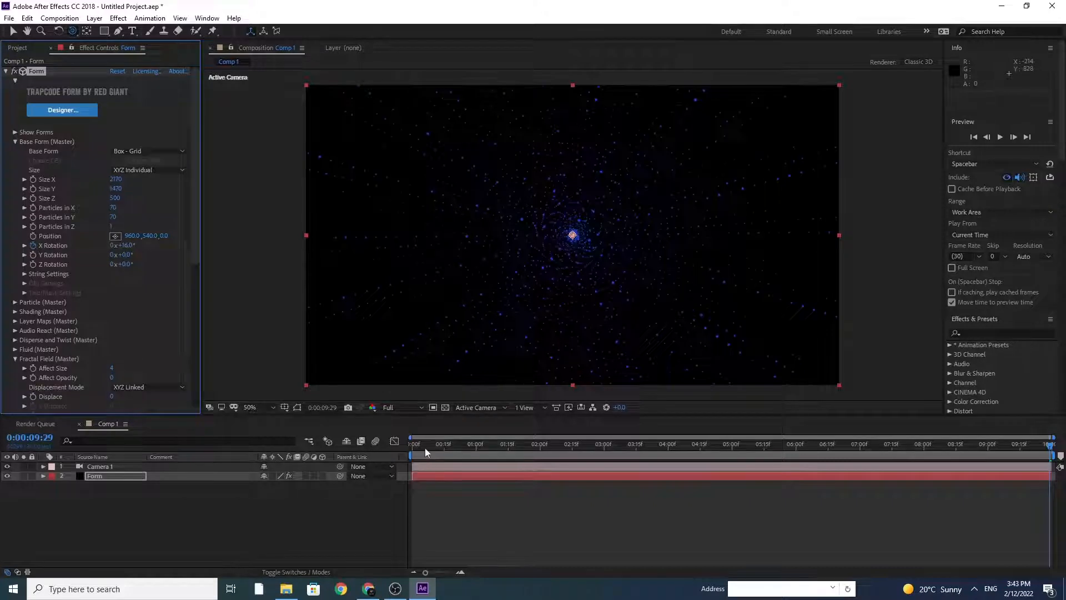
{"action": "left_click", "coordinate": [425, 448]}
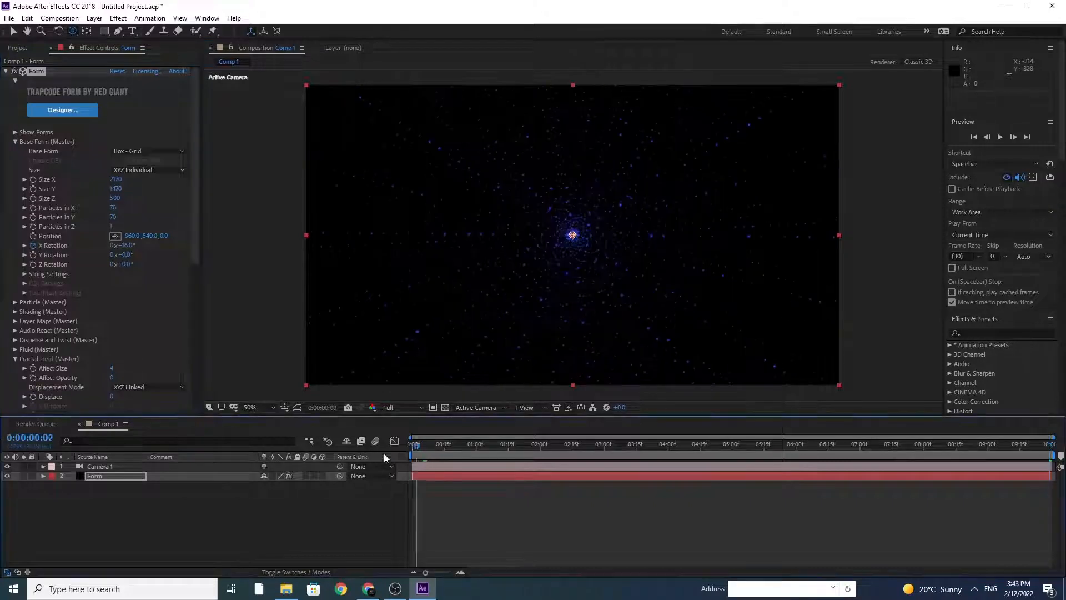
{"action": "key", "text": "space"}
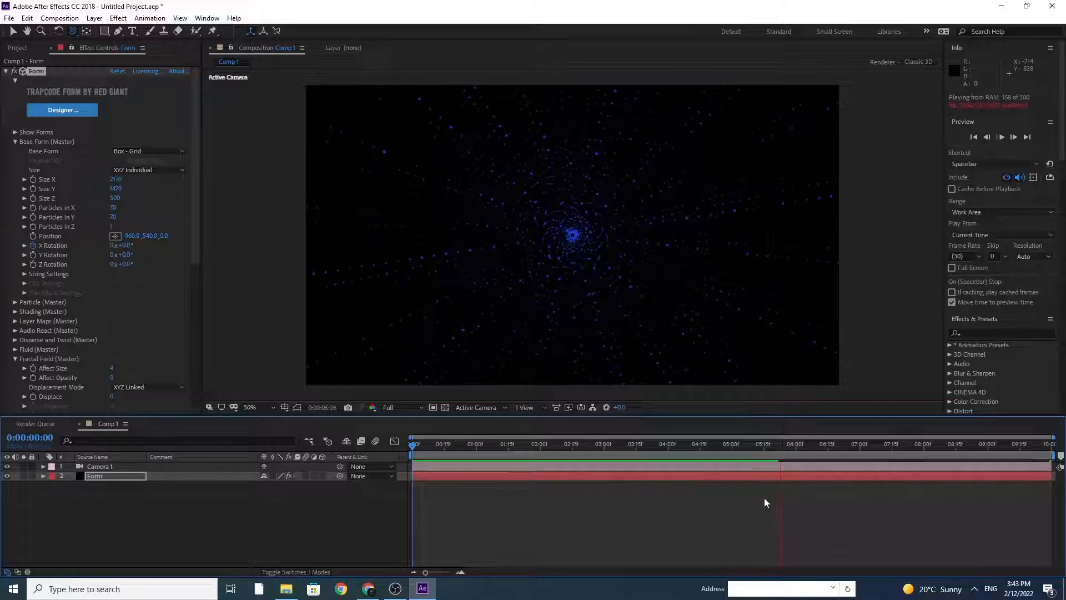
{"action": "left_click", "coordinate": [808, 446]}
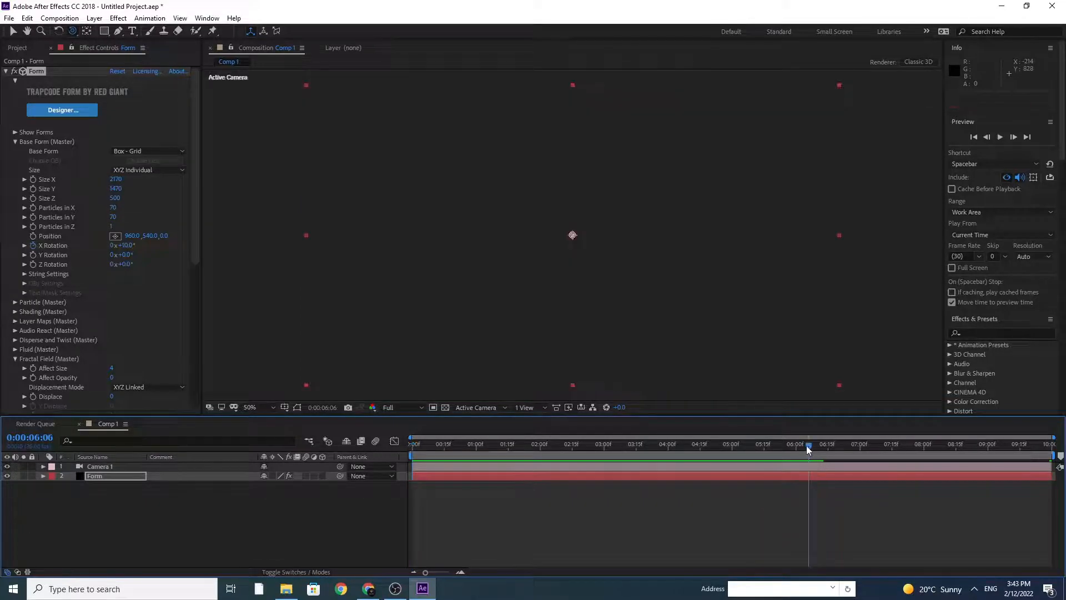
{"action": "left_click_drag", "start_coordinate": [807, 449], "coordinate": [787, 447]}
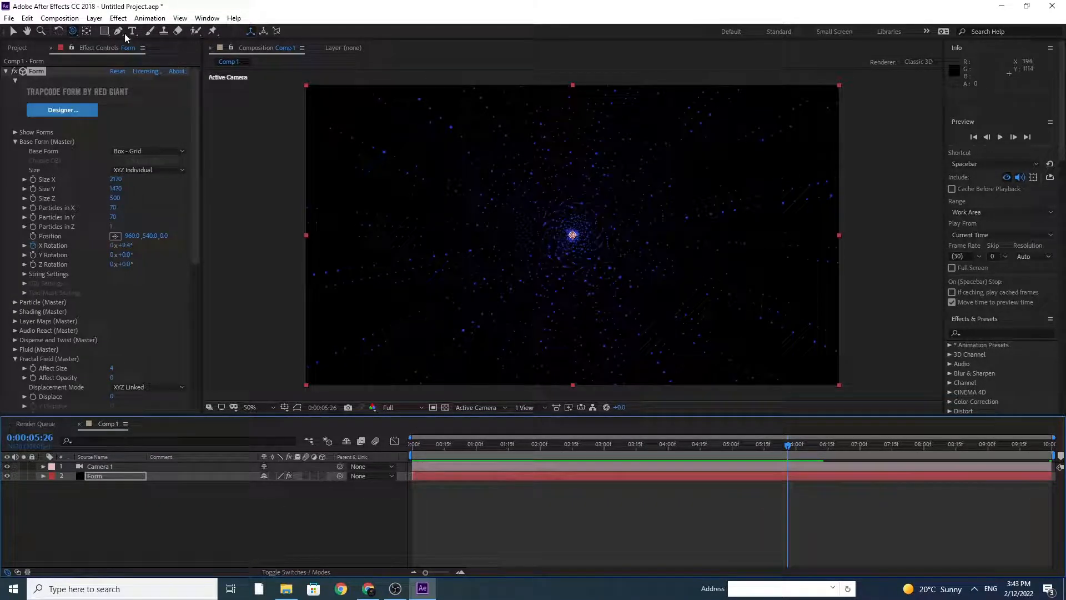
{"action": "left_click", "coordinate": [94, 18]}
{"action": "mouse_move", "coordinate": [113, 32]}
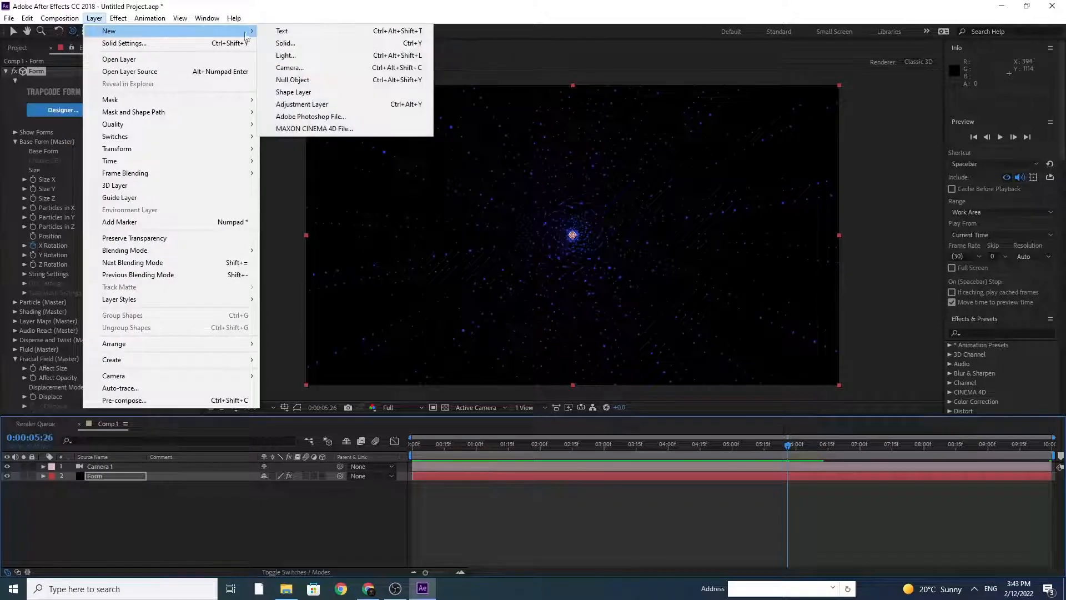
{"action": "left_click", "coordinate": [311, 92]}
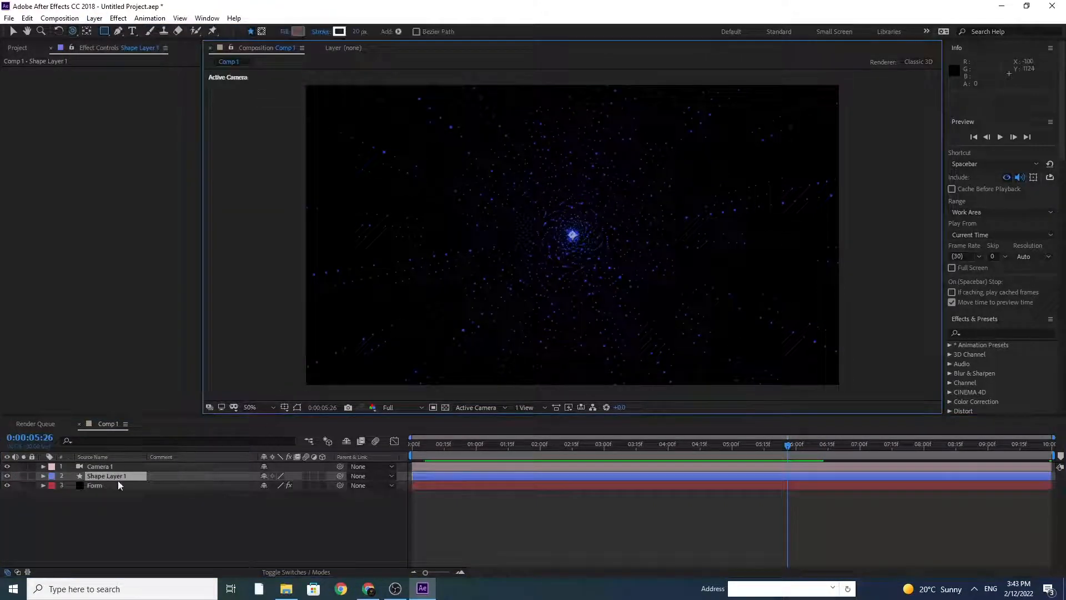
{"action": "key", "text": "ctrl+z"}
Step: Add an adjustment layer to Comp 1 and place it above Camera 1
{"action": "left_click", "coordinate": [94, 18]}
{"action": "mouse_move", "coordinate": [181, 32]}
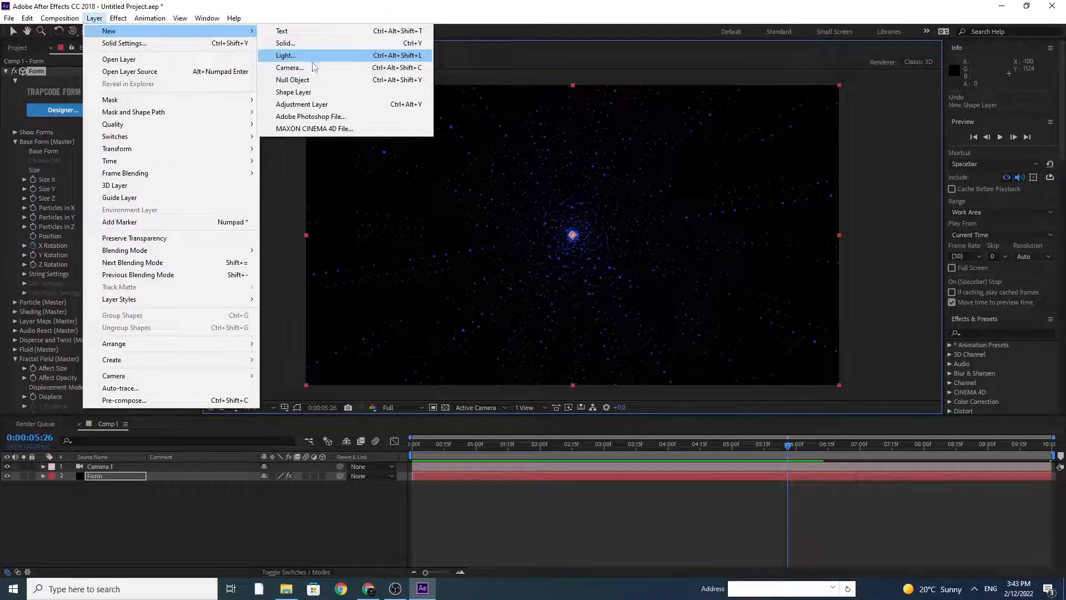
{"action": "left_click", "coordinate": [328, 104]}
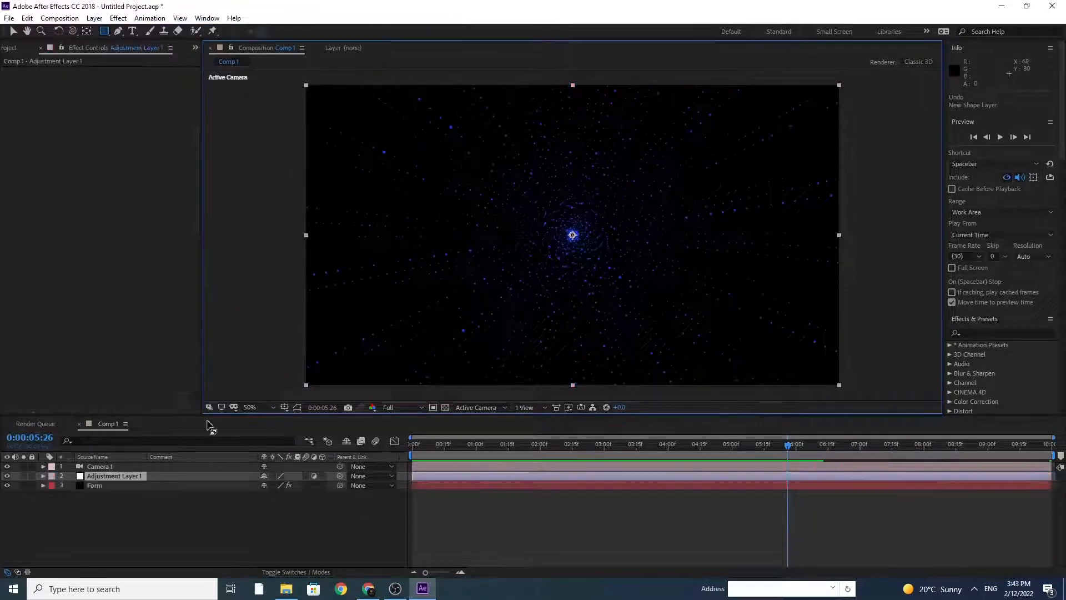
{"action": "left_click_drag", "start_coordinate": [113, 478], "coordinate": [112, 465]}
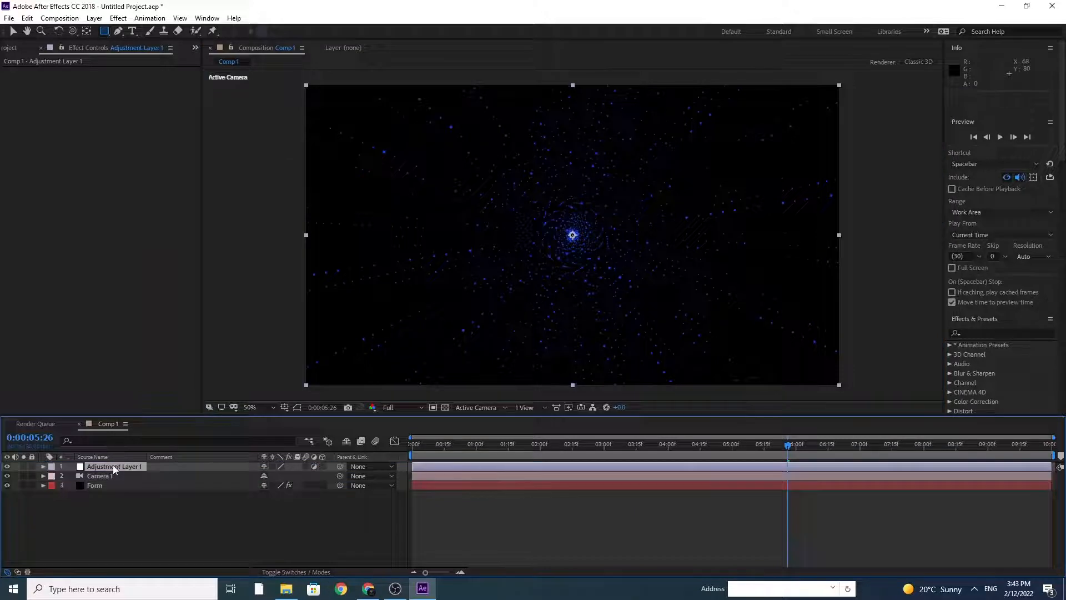
Step: Apply the Stylize Glow effect to the adjustment layer with its default settings and collapse its properties
{"action": "left_click", "coordinate": [120, 19]}
{"action": "mouse_move", "coordinate": [167, 408]}
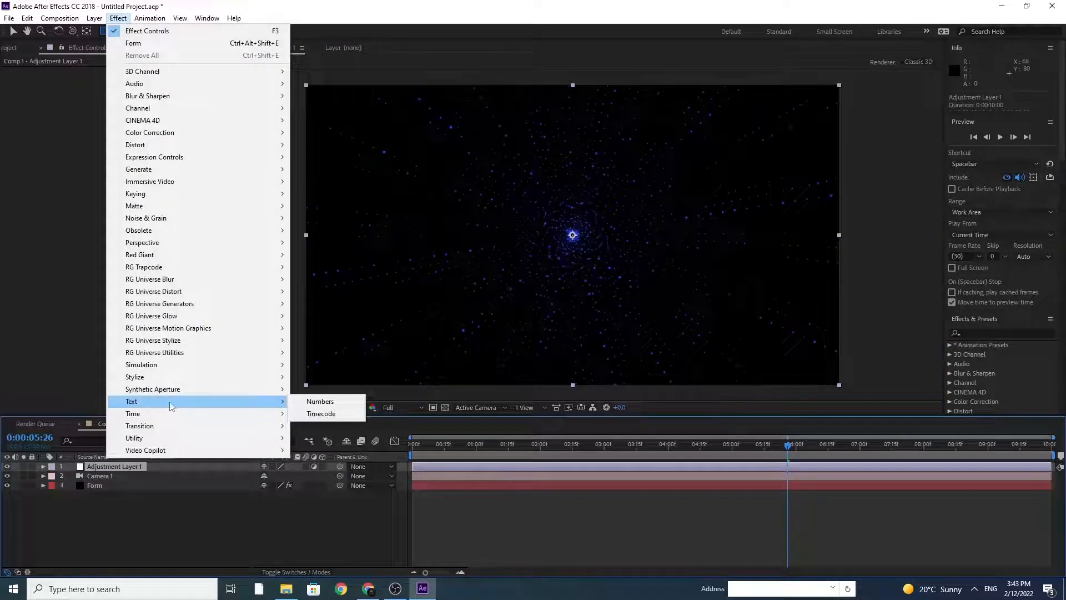
{"action": "mouse_move", "coordinate": [182, 377]}
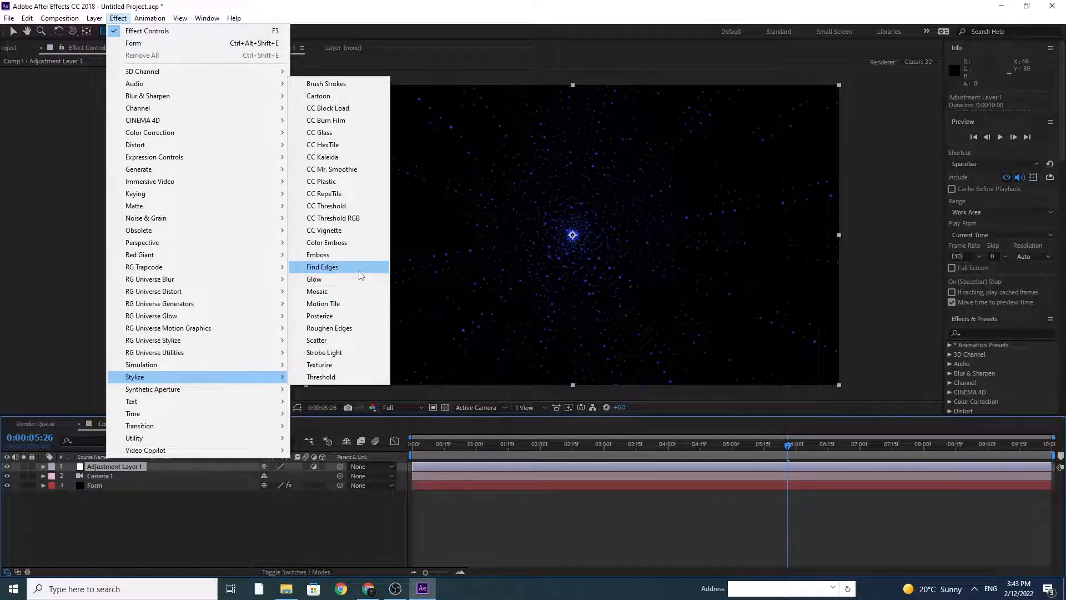
{"action": "left_click", "coordinate": [360, 281]}
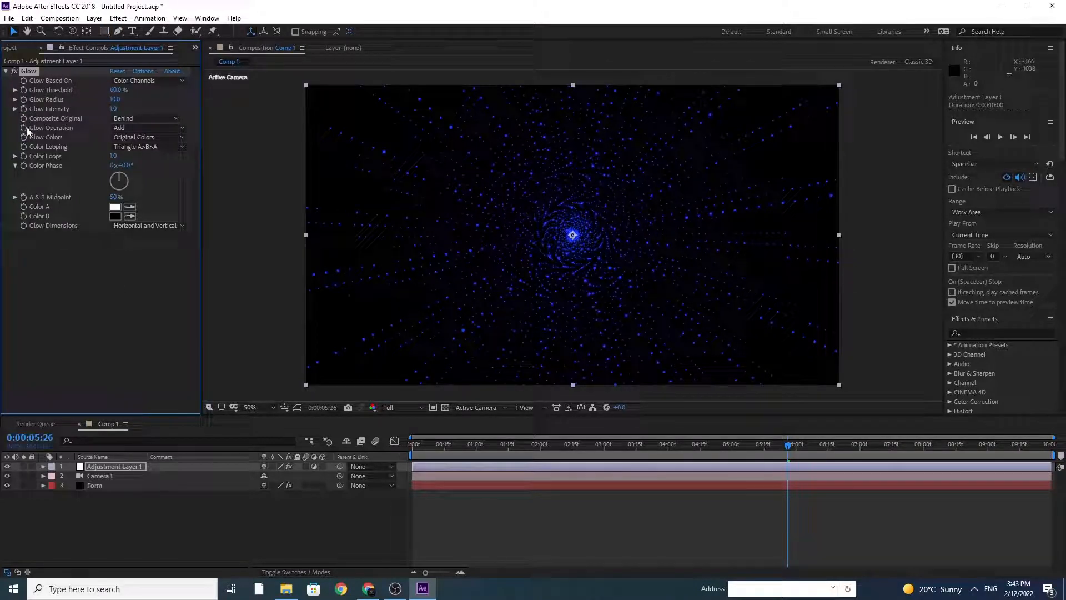
{"action": "left_click", "coordinate": [6, 71]}
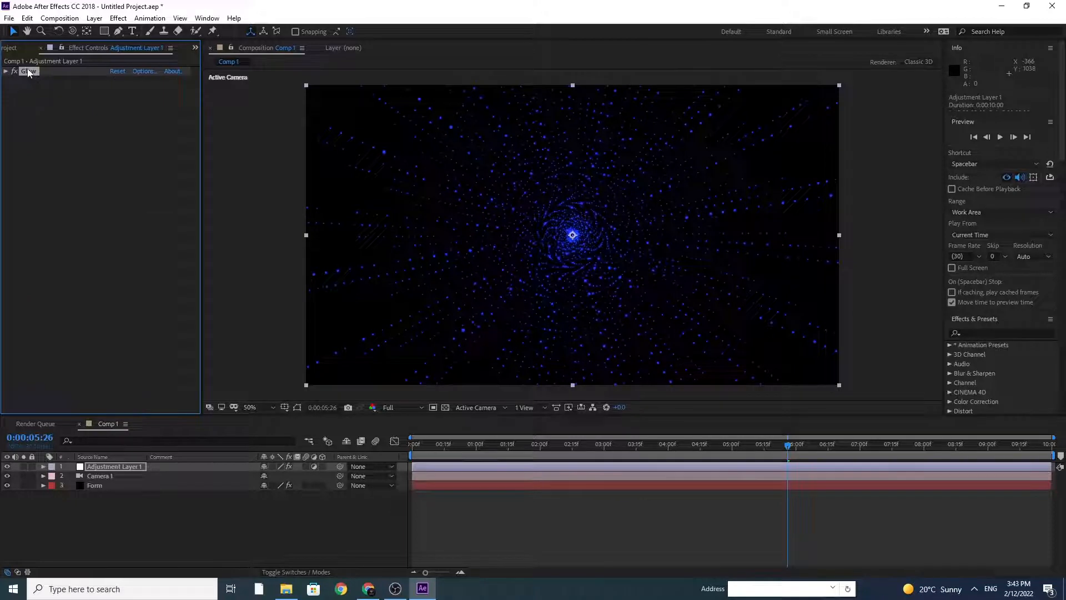
Step: Duplicate the Glow effect on the adjustment layer and set the copy's Glow Threshold to 90%
{"action": "key", "text": "ctrl+d"}
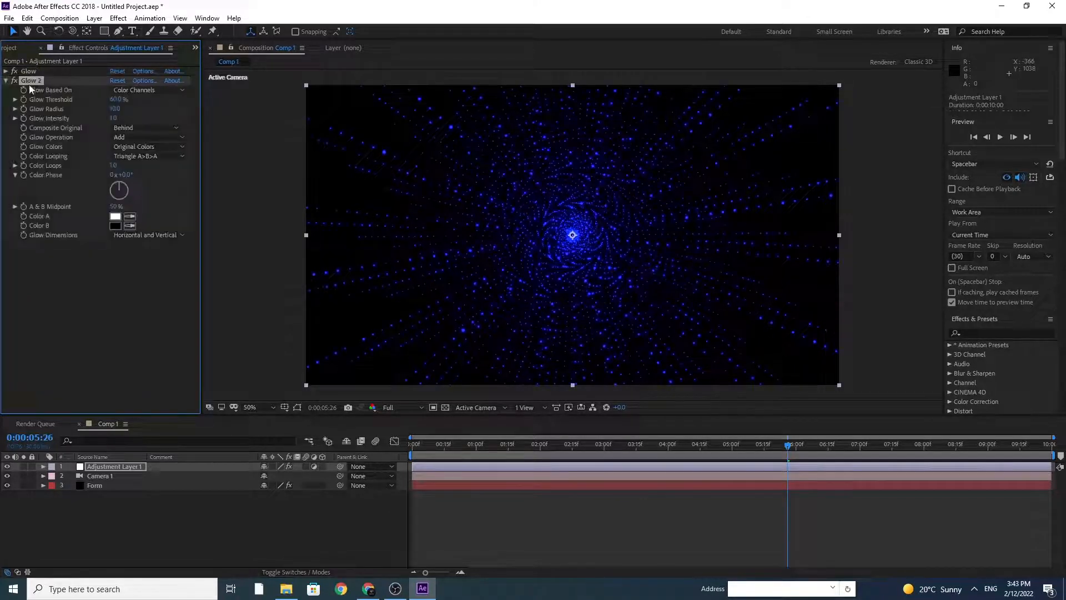
{"action": "left_click", "coordinate": [116, 99]}
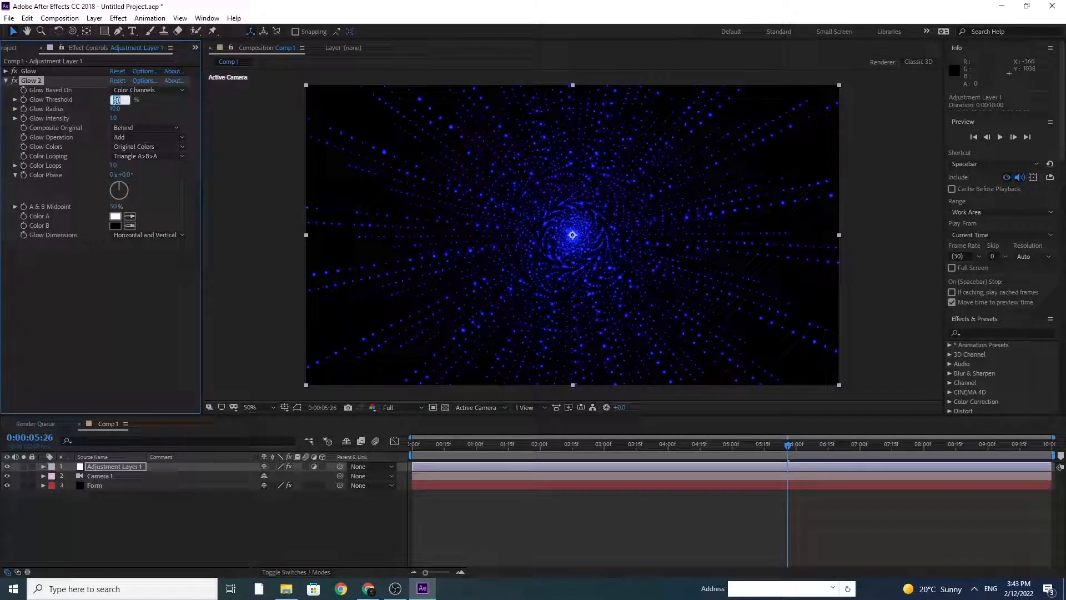
{"action": "type", "text": "90"}
{"action": "key", "text": "Return"}
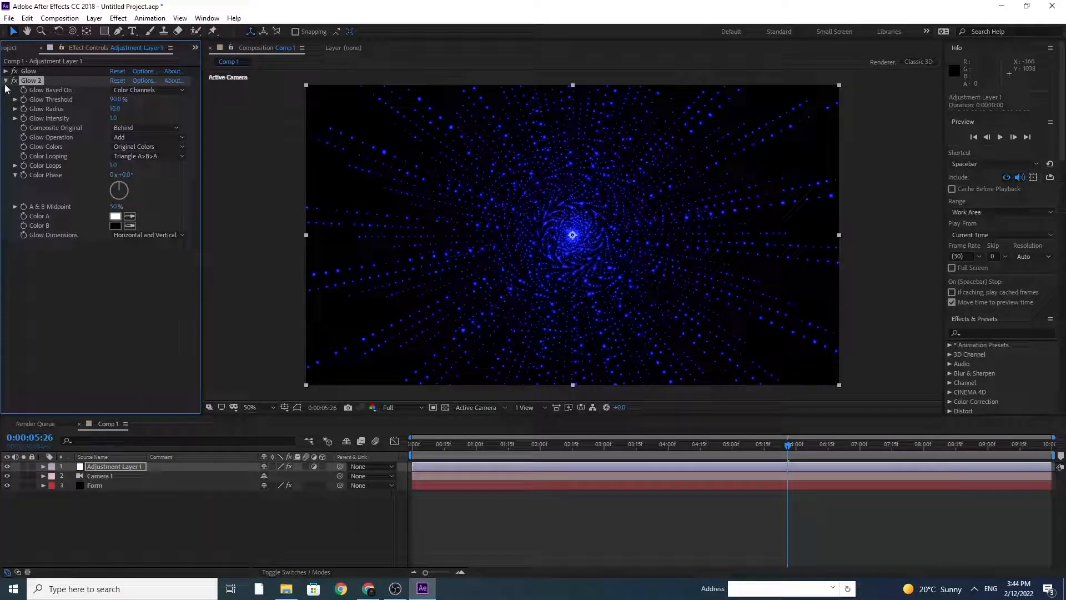
{"action": "left_click", "coordinate": [6, 81]}
Step: Add a Curves effect above both glows on the adjustment layer and shape its RGB curve into an S for contrast
{"action": "left_click", "coordinate": [119, 18]}
{"action": "mouse_move", "coordinate": [186, 135]}
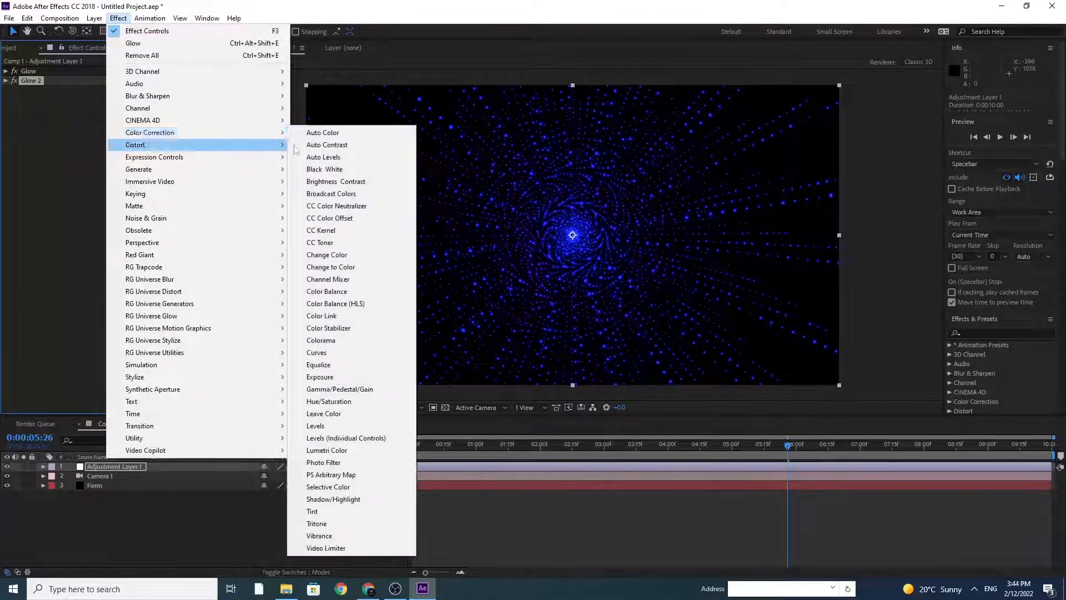
{"action": "left_click", "coordinate": [363, 352]}
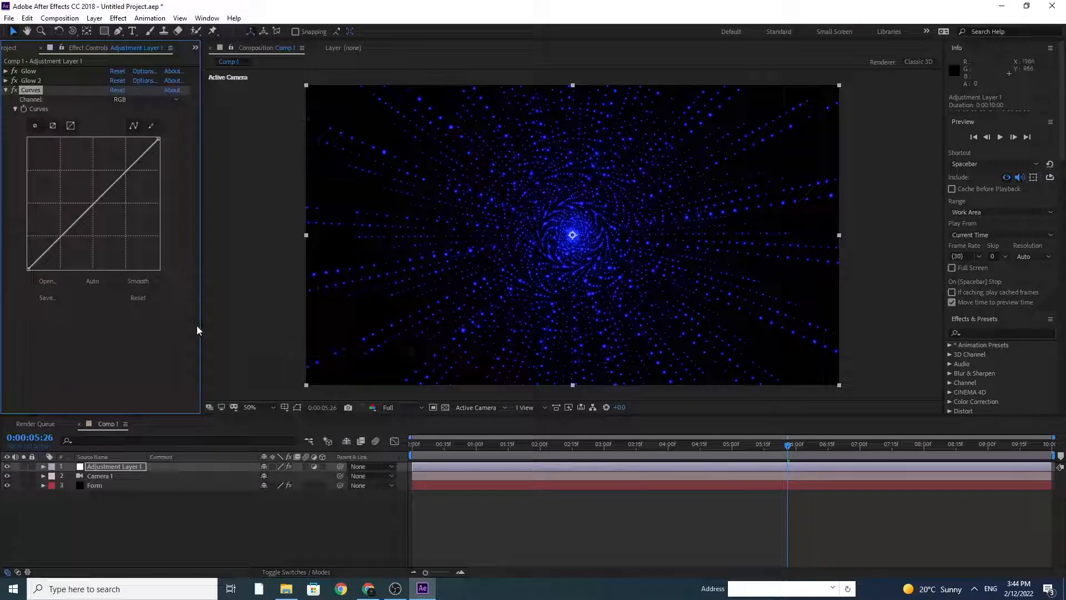
{"action": "left_click_drag", "start_coordinate": [64, 241], "coordinate": [72, 248]}
{"action": "left_click_drag", "start_coordinate": [117, 189], "coordinate": [111, 185]}
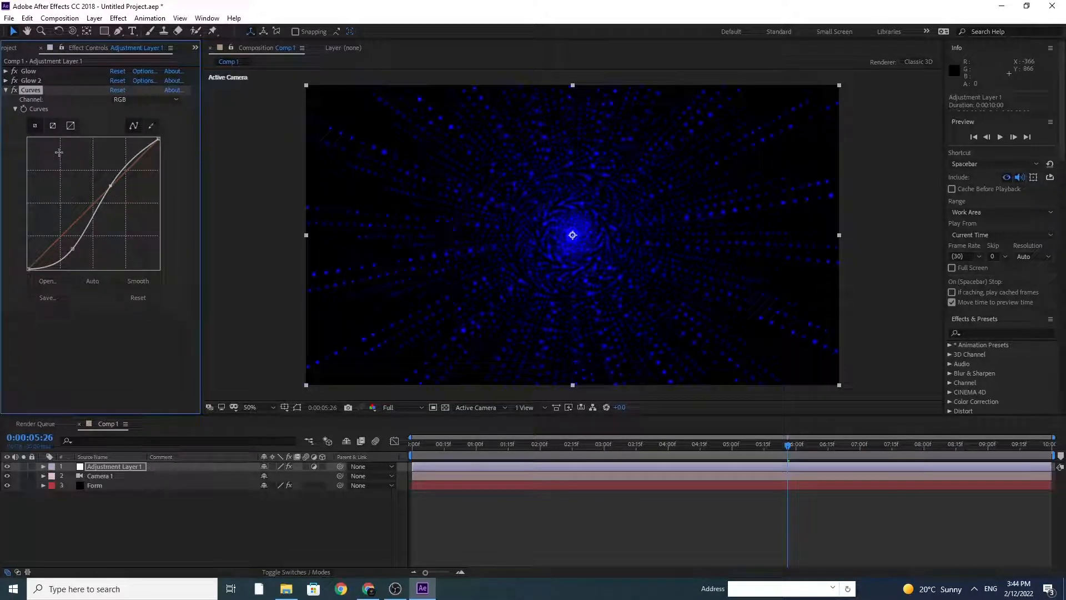
{"action": "left_click_drag", "start_coordinate": [32, 89], "coordinate": [35, 68]}
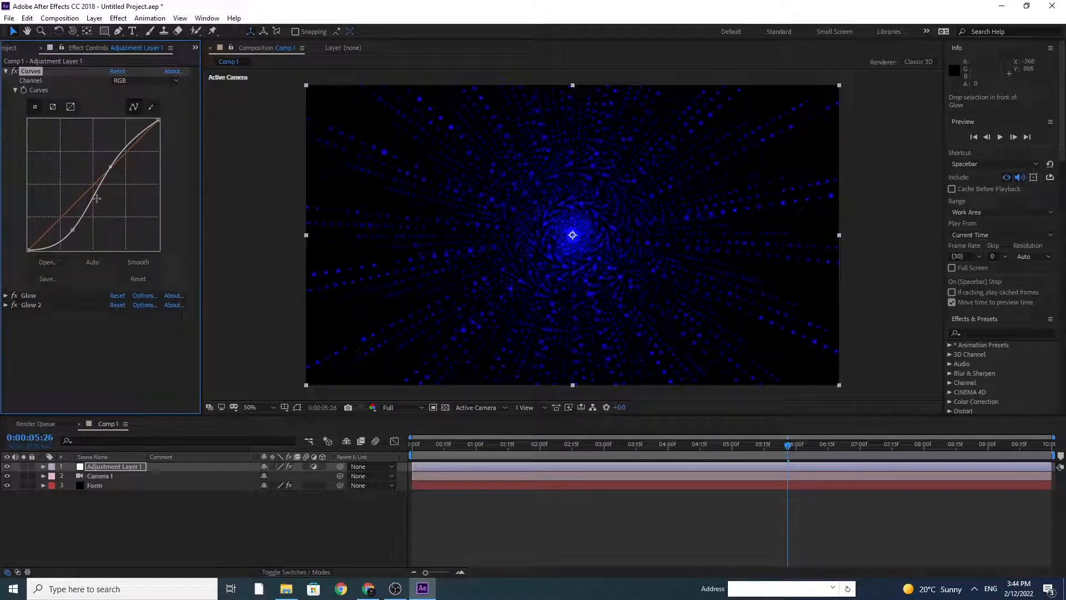
{"action": "mouse_move", "coordinate": [110, 166]}
{"action": "left_mouse_down"}
{"action": "mouse_move", "coordinate": [105, 178]}
{"action": "mouse_move", "coordinate": [84, 177]}
{"action": "mouse_move", "coordinate": [122, 189]}
{"action": "mouse_move", "coordinate": [104, 161]}
{"action": "left_mouse_up"}
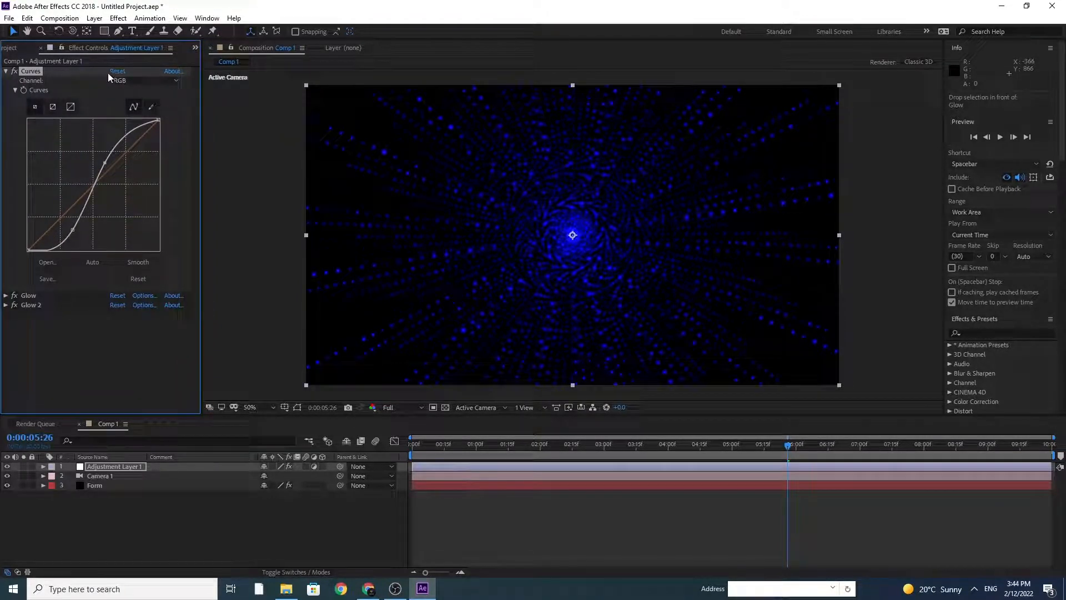
Step: Raise the midtones of the Blue channel in the Curves effect, comparing the image with the effect off and on
{"action": "left_click", "coordinate": [146, 81]}
{"action": "left_click", "coordinate": [148, 128]}
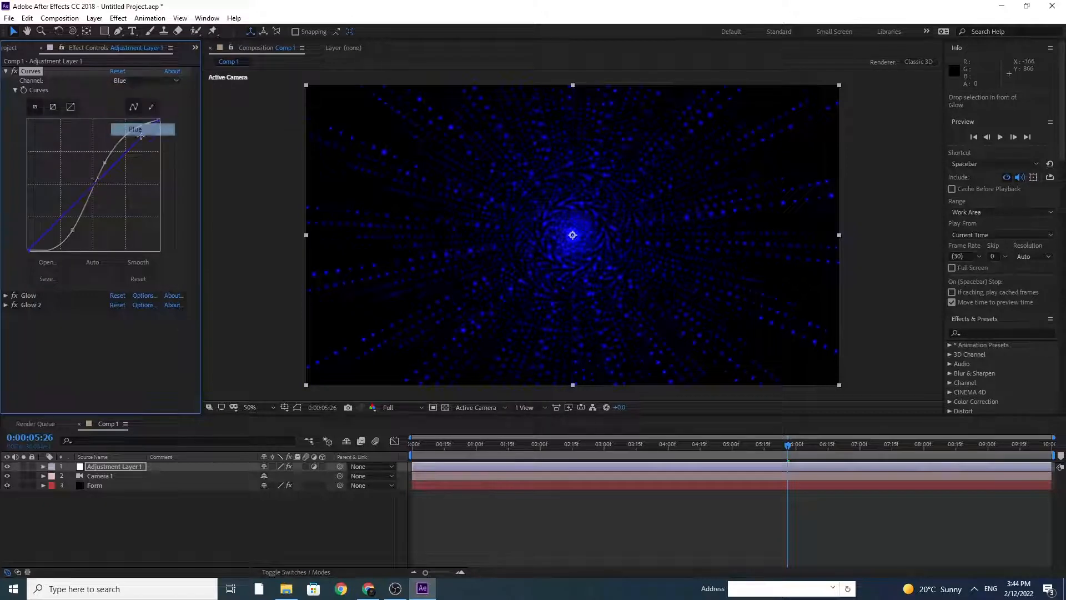
{"action": "left_click_drag", "start_coordinate": [95, 184], "coordinate": [84, 163]}
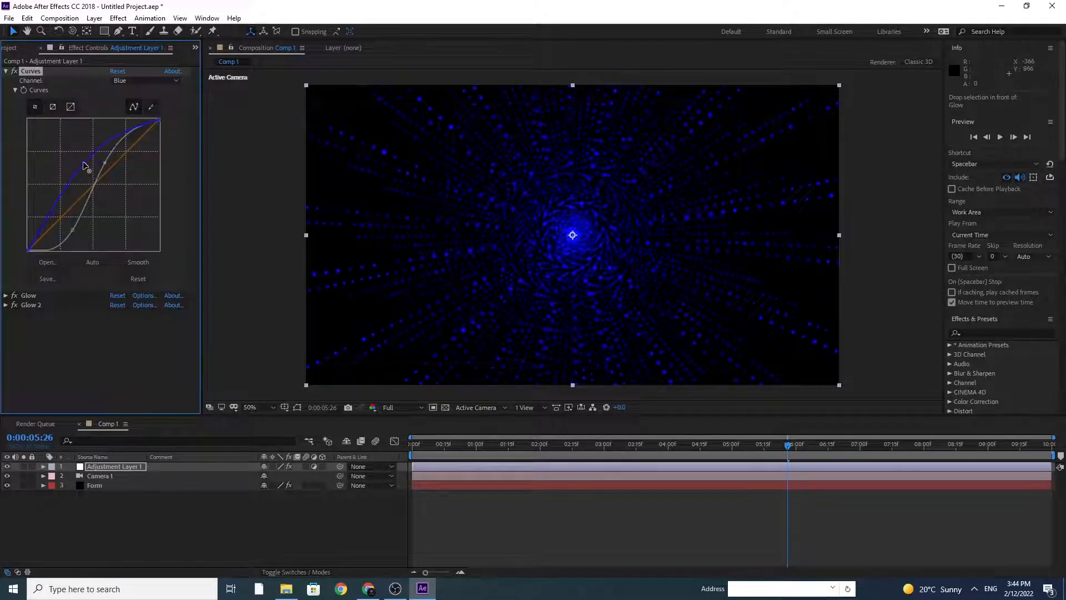
{"action": "left_click", "coordinate": [13, 71]}
{"action": "left_click", "coordinate": [13, 71]}
{"action": "left_click_drag", "start_coordinate": [85, 162], "coordinate": [67, 169]}
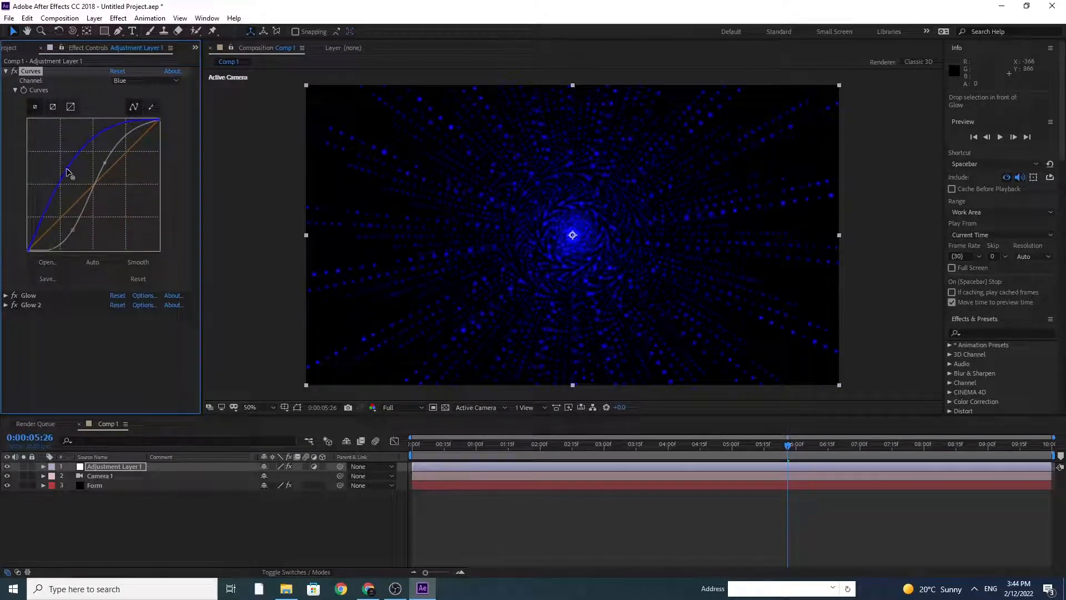
{"action": "left_click", "coordinate": [6, 71]}
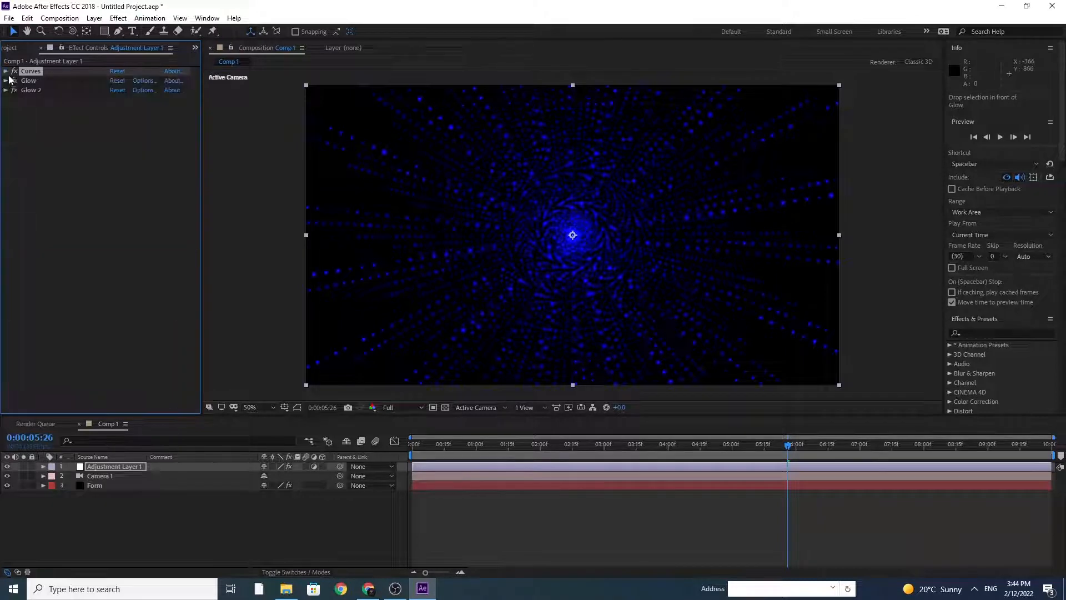
Step: Compare the image with the adjustment layer's Glow effects off and on, and preview the animation from the start
{"action": "left_click", "coordinate": [15, 80]}
{"action": "left_click", "coordinate": [15, 91]}
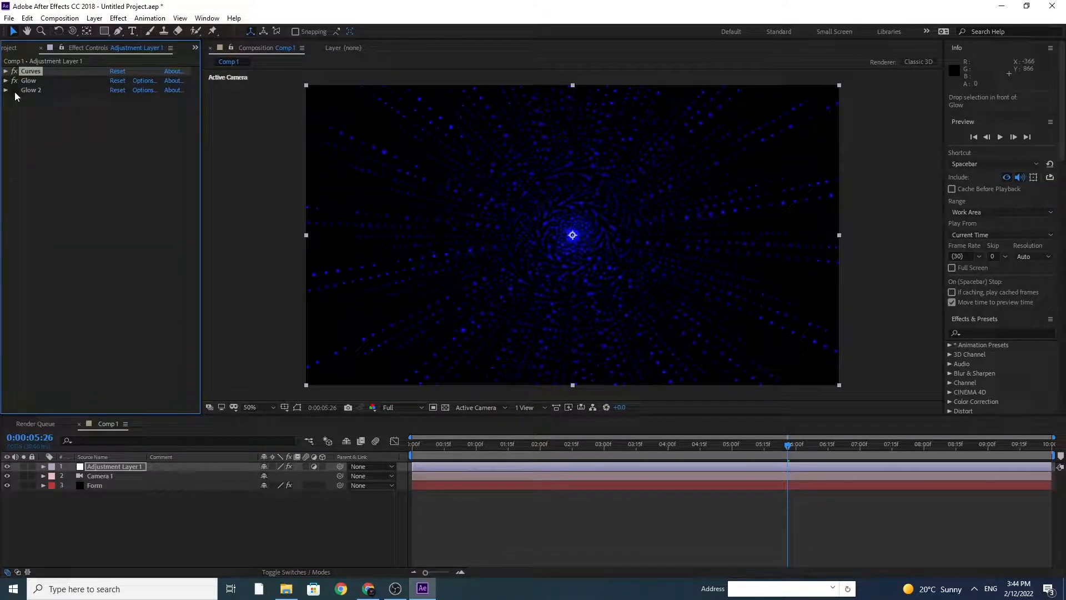
{"action": "left_click_drag", "start_coordinate": [461, 444], "coordinate": [391, 463]}
{"action": "key", "text": "space"}
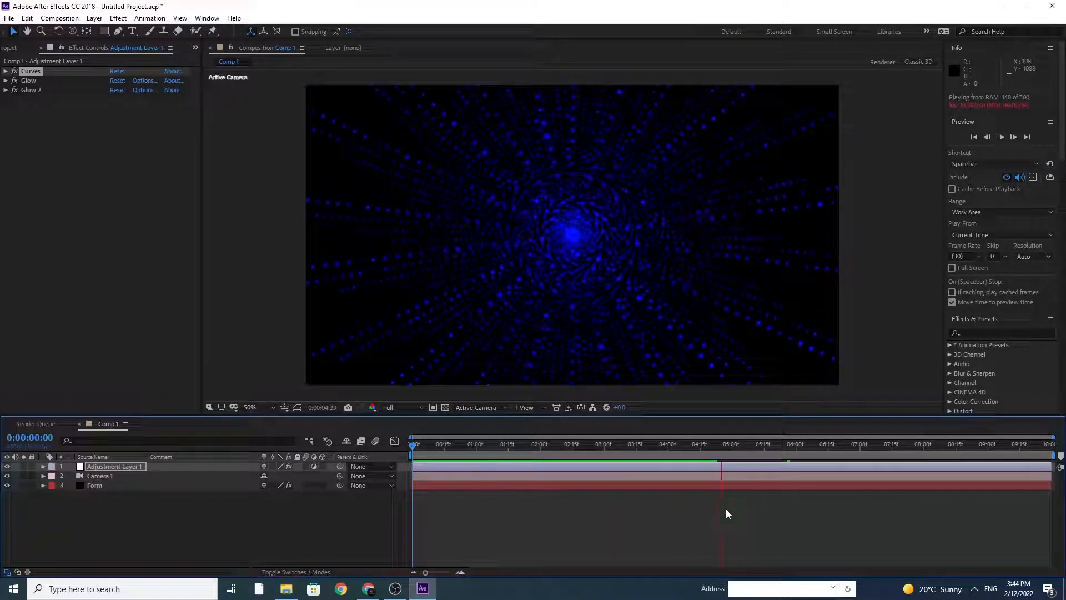
{"action": "key", "text": "space"}
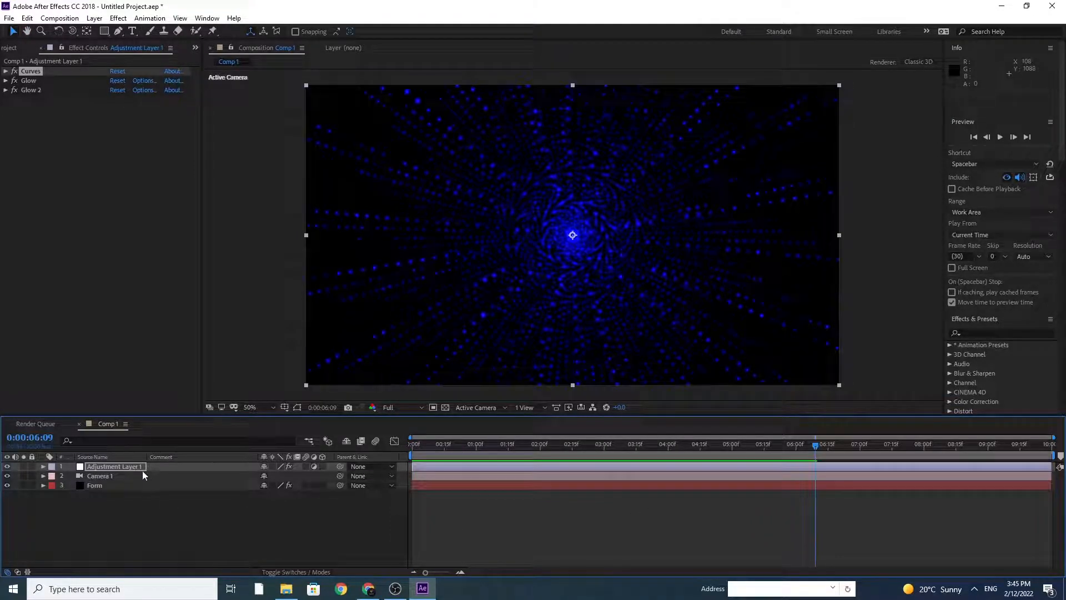
Step: Set the Form layer's particle Set Color option to Over X in the Particle (Master) settings
{"action": "left_click", "coordinate": [94, 486]}
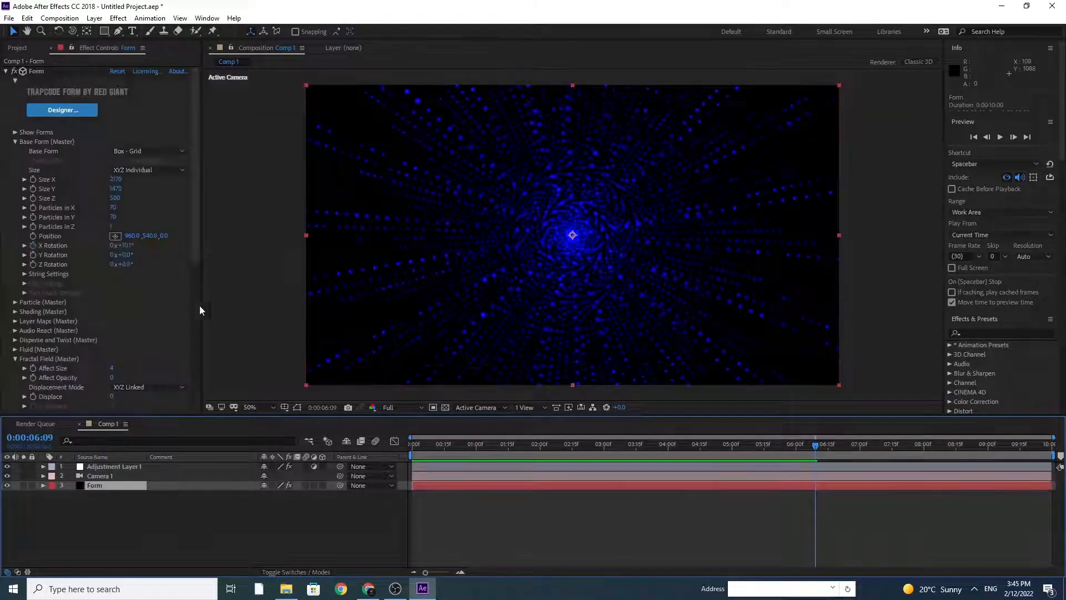
{"action": "left_click_drag", "start_coordinate": [191, 227], "coordinate": [192, 382]}
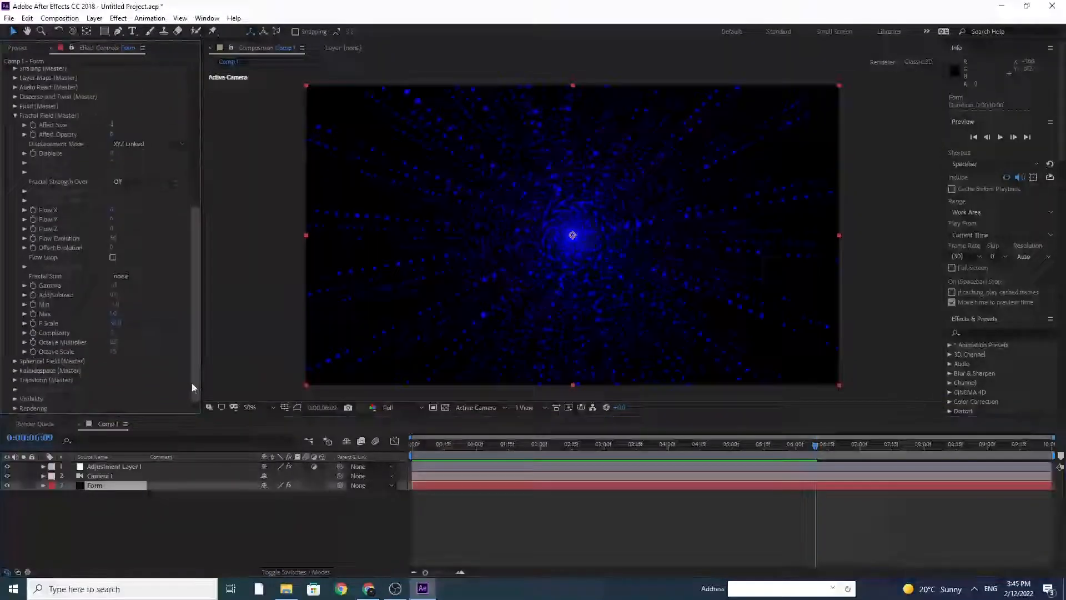
{"action": "left_click_drag", "start_coordinate": [198, 240], "coordinate": [198, 190]}
{"action": "scroll", "coordinate": [58, 212], "scroll_direction": "up", "scroll_amount": 2}
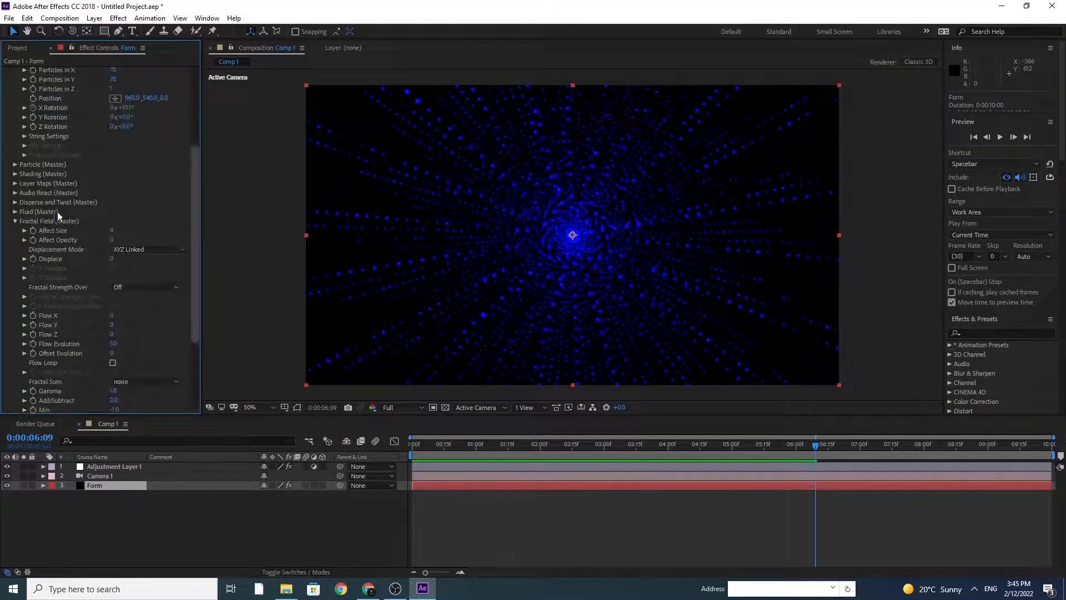
{"action": "left_click", "coordinate": [15, 165]}
{"action": "left_click", "coordinate": [165, 315]}
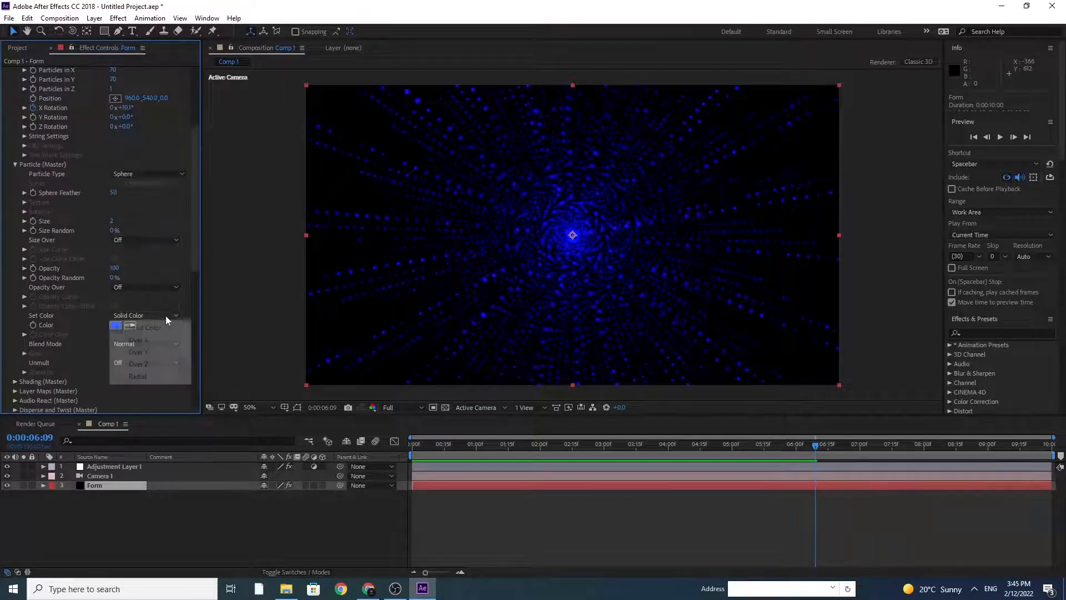
{"action": "left_click", "coordinate": [139, 340]}
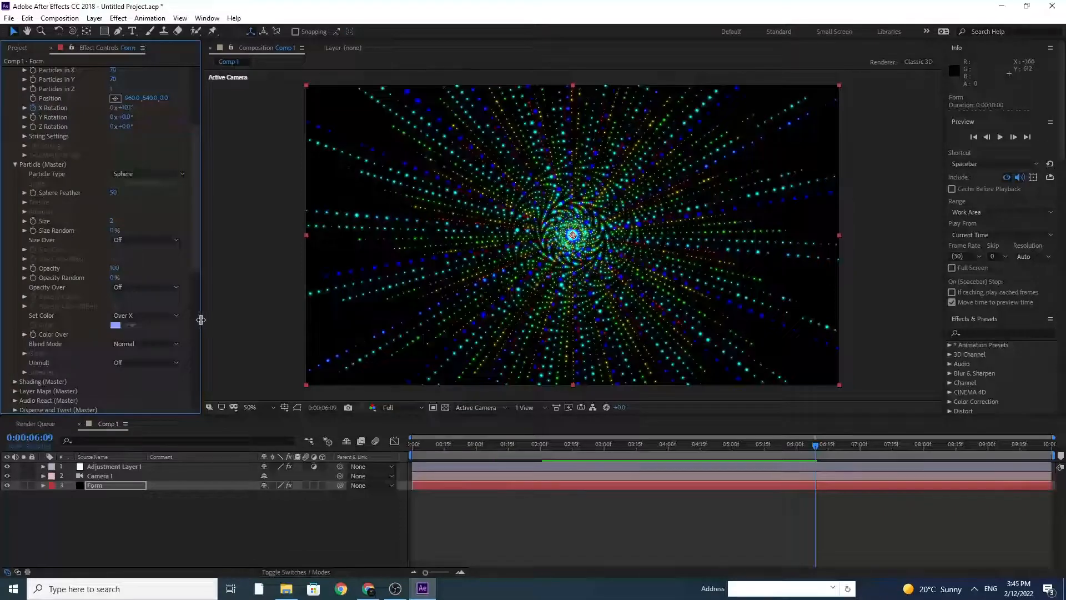
Step: Apply the white-to-cyan-to-blue gradient preset to the Form particles' Color Over property
{"action": "left_click_drag", "start_coordinate": [202, 318], "coordinate": [258, 321]}
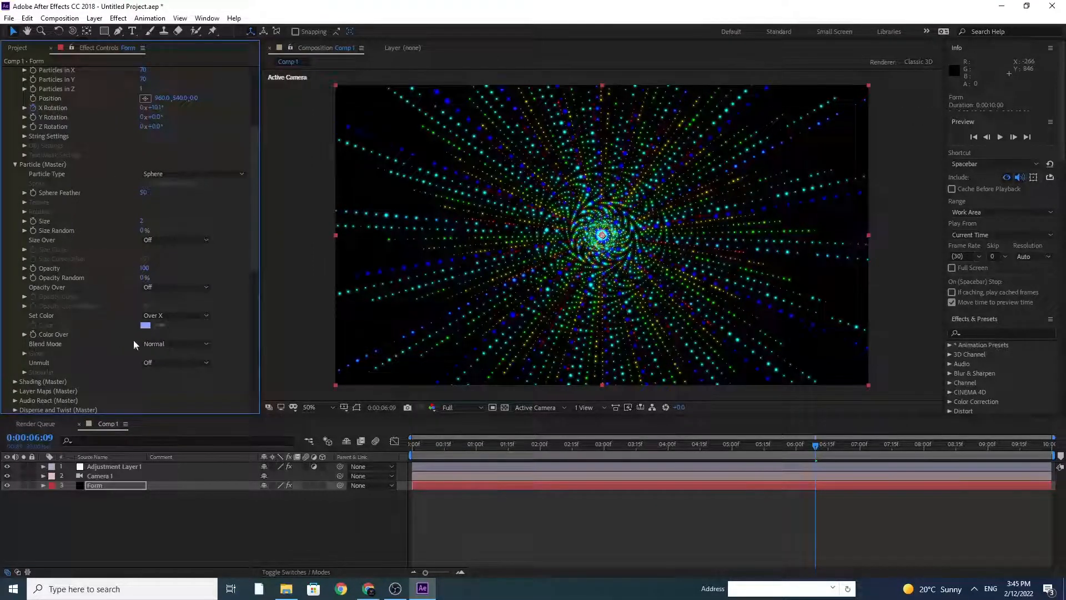
{"action": "left_click", "coordinate": [24, 334]}
{"action": "left_click", "coordinate": [193, 324]}
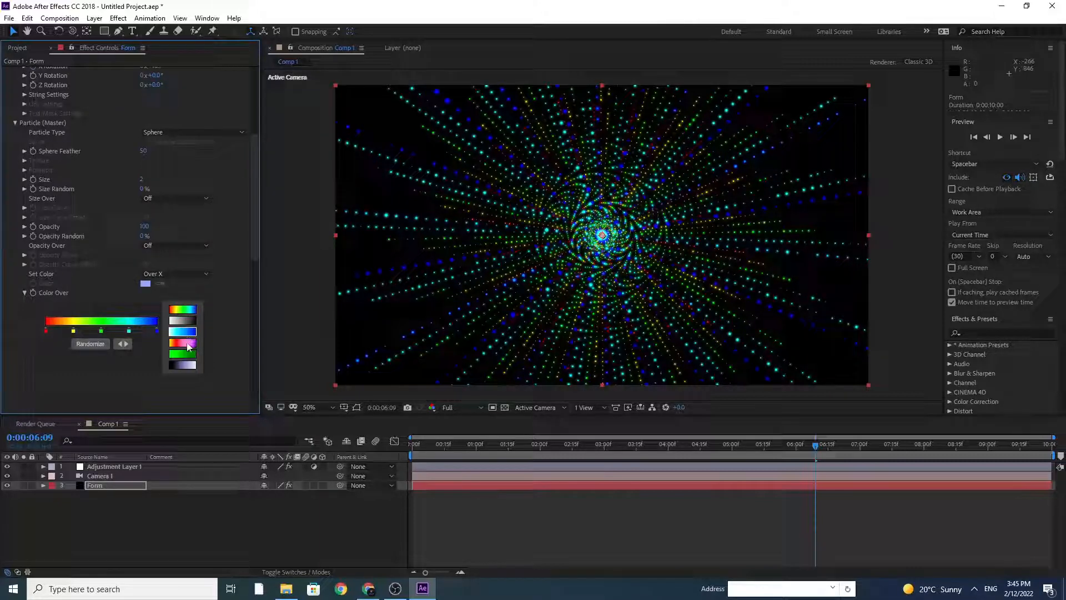
{"action": "left_click", "coordinate": [186, 335]}
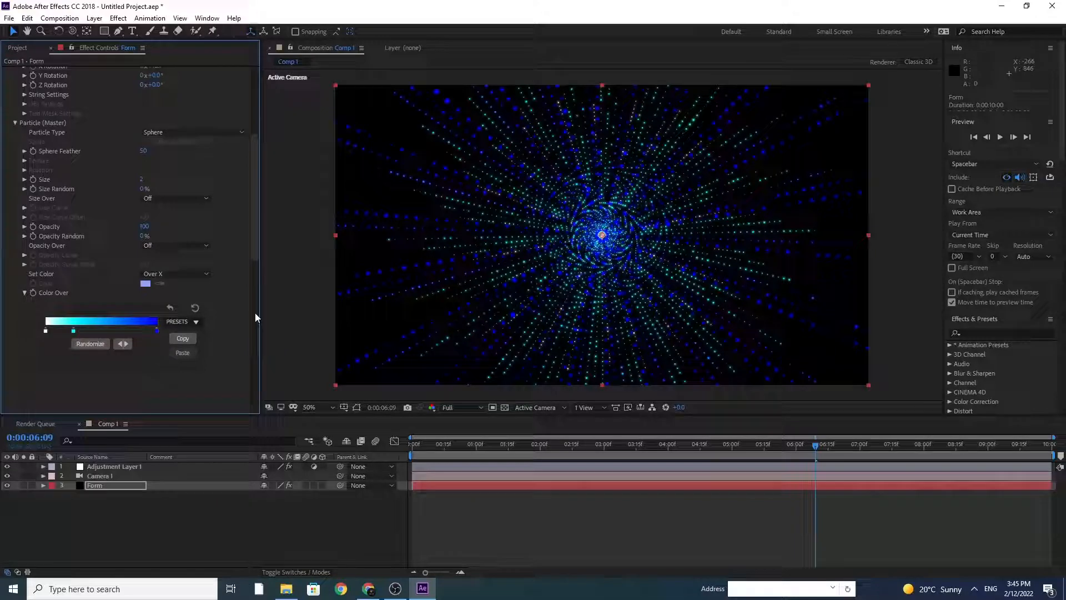
Step: Randomize the Color Over gradient repeatedly until it runs from light purple through magenta to dark gray
{"action": "left_click", "coordinate": [82, 345]}
{"action": "left_click", "coordinate": [82, 345]}
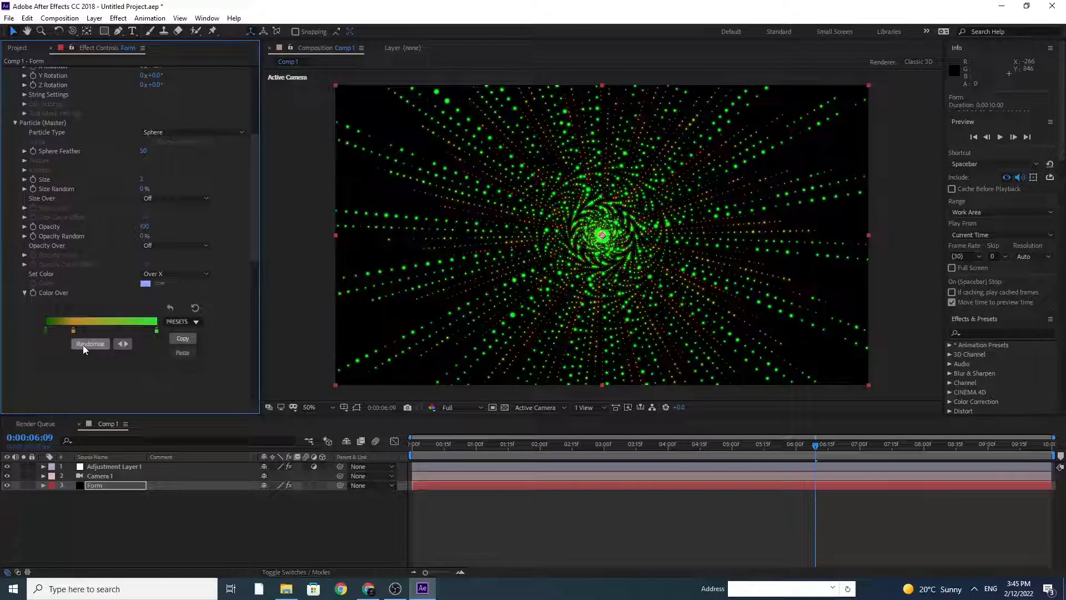
{"action": "left_click", "coordinate": [82, 345]}
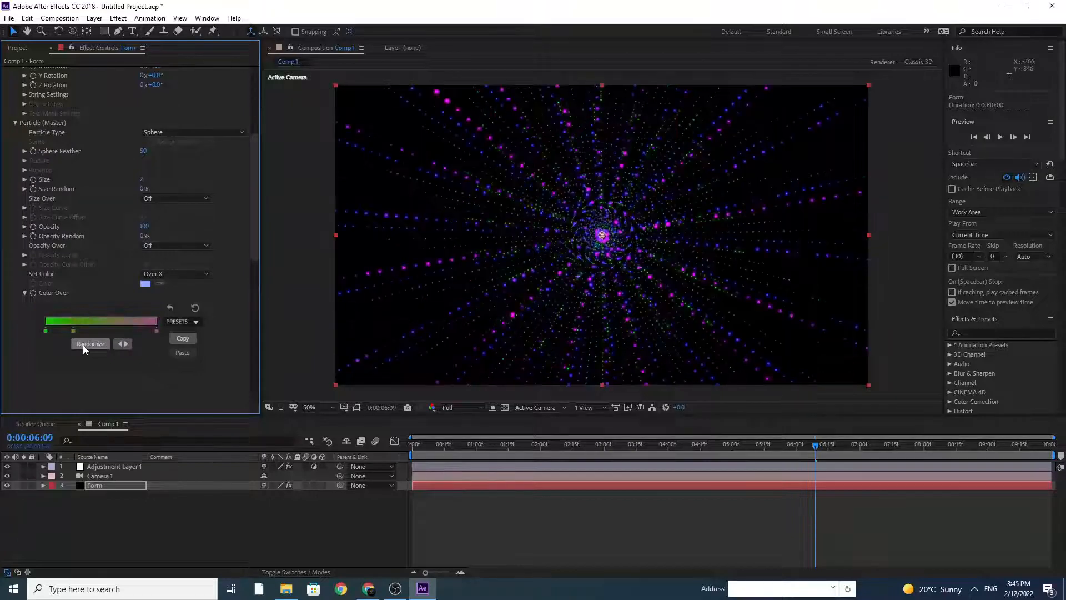
{"action": "left_click", "coordinate": [82, 344]}
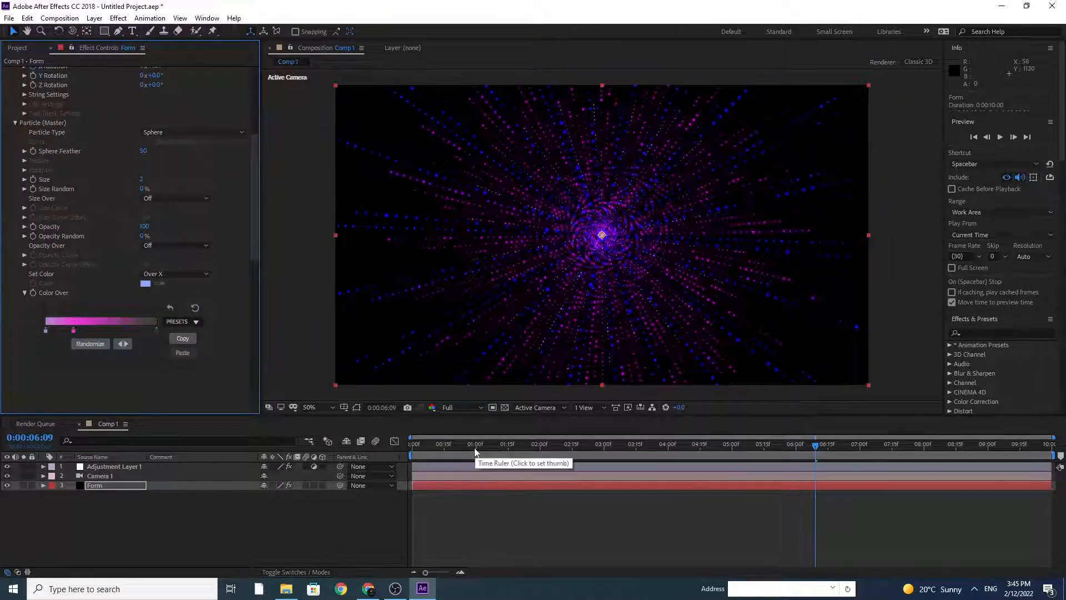
Step: Preview the recolored particle animation from the start of the composition
{"action": "key", "text": "Home"}
{"action": "key", "text": "space"}
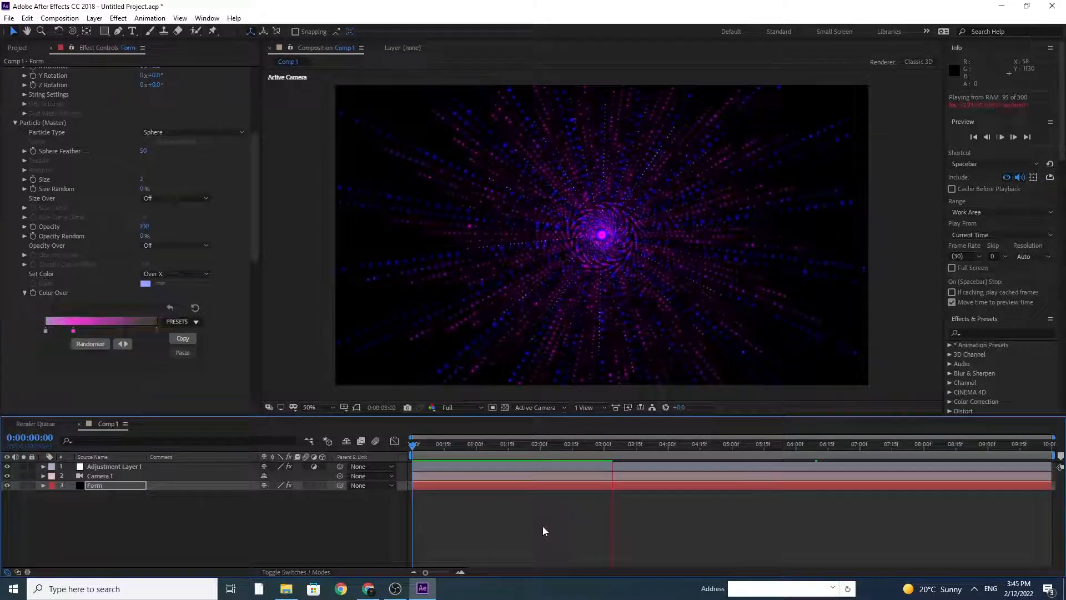
{"action": "key", "text": "space"}
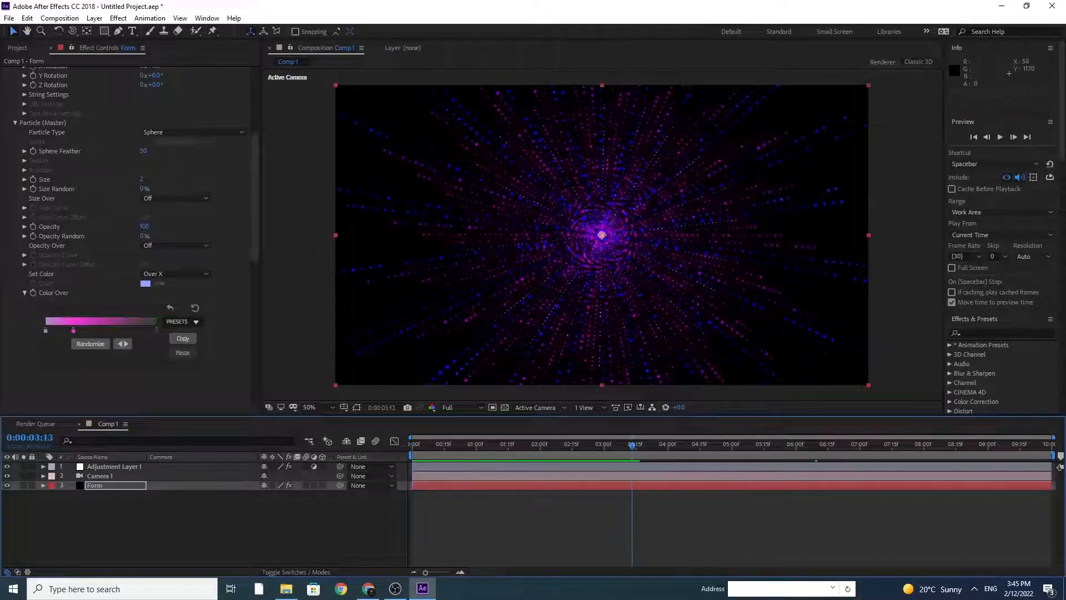